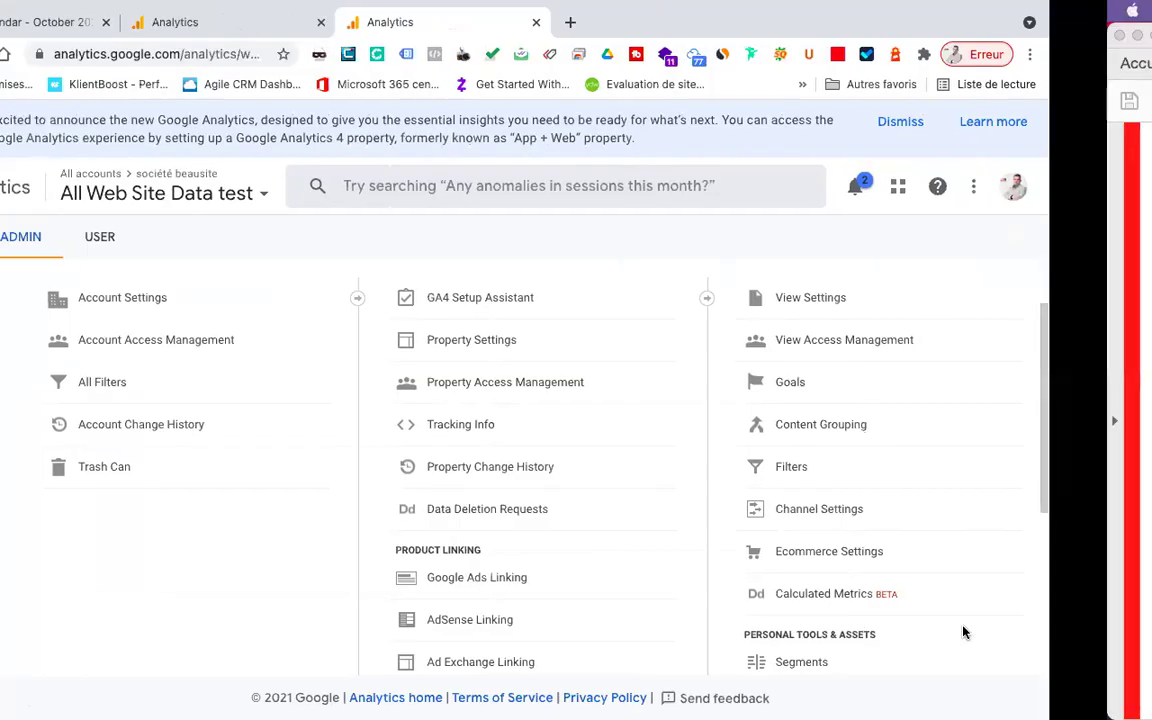
Switch to the Google Chrome window showing the Analytics administration page.
key("super+Tab")
key("ctrl+Up")
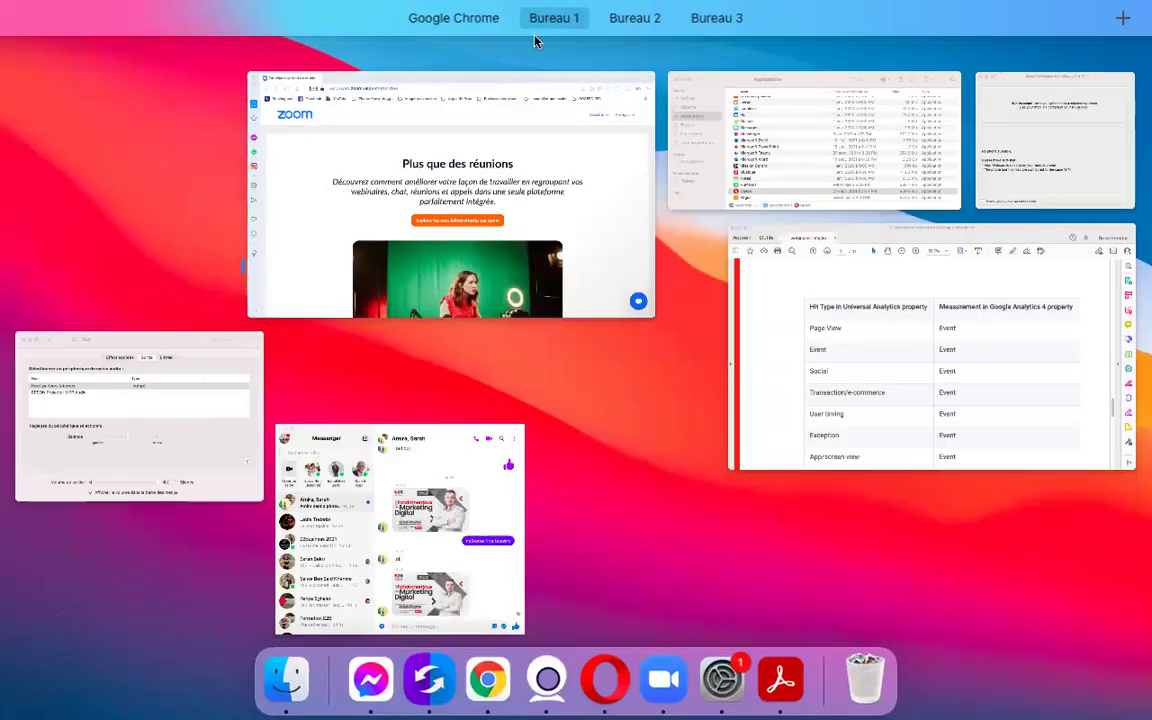
left_click(329, 82)
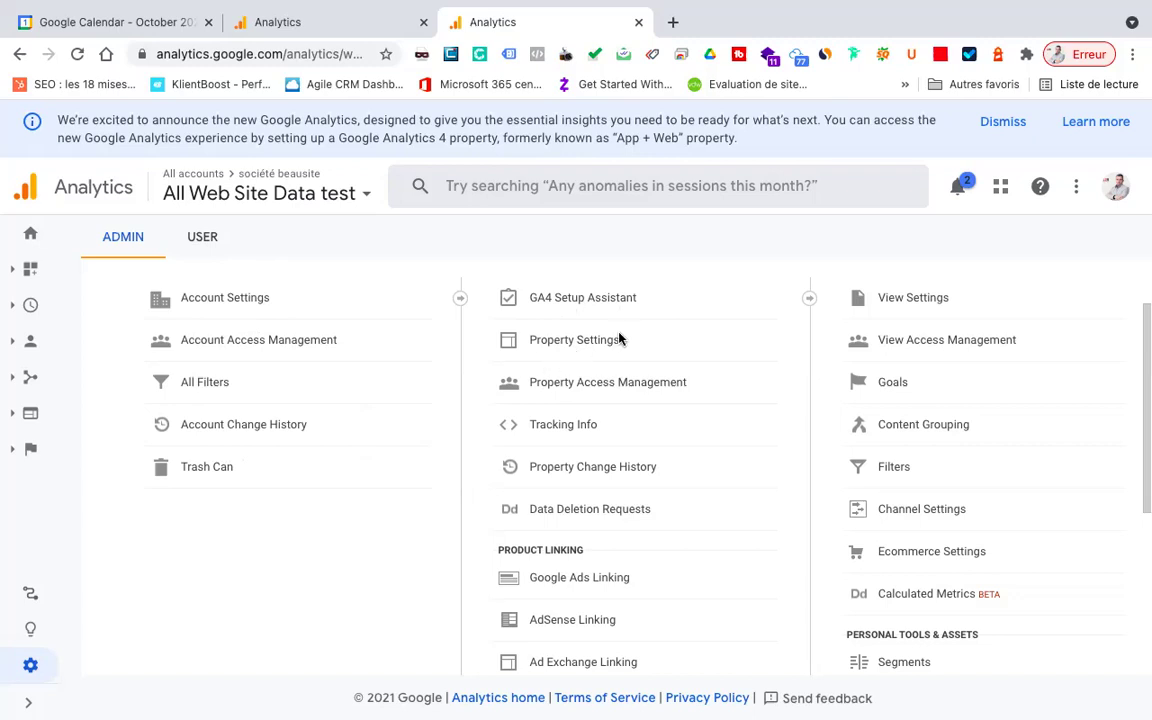
Open the property's Tracking Code page and highlight its tracking ID.
left_click(565, 426)
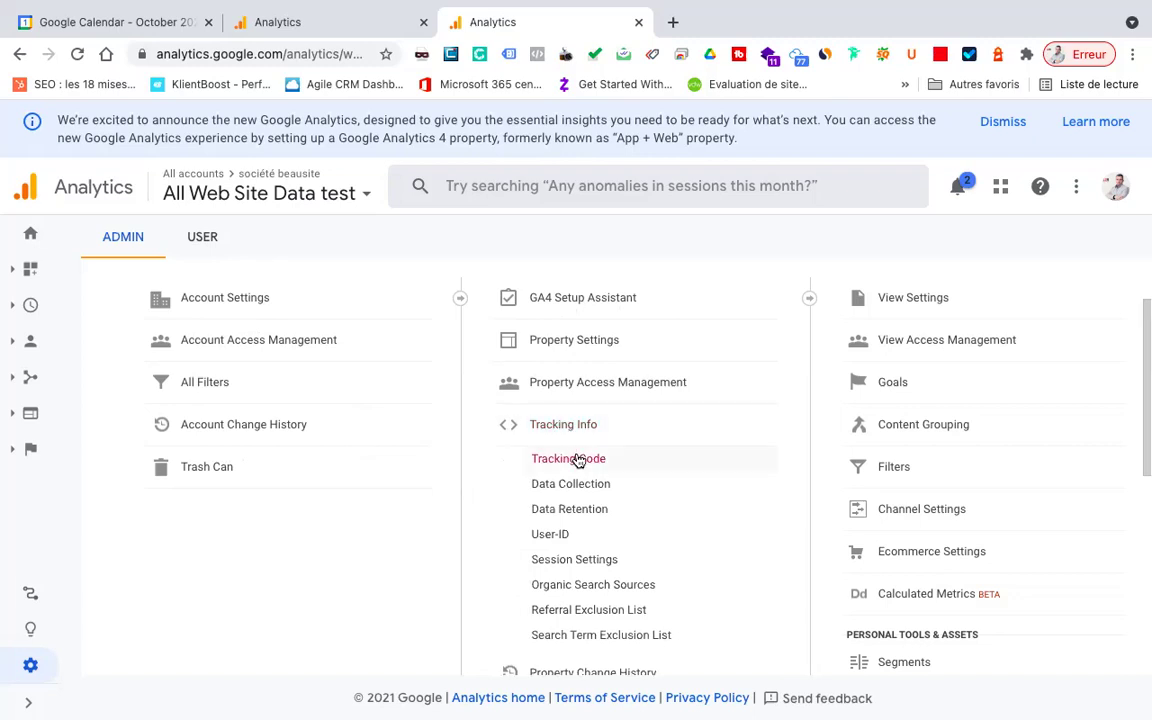
left_click(578, 460)
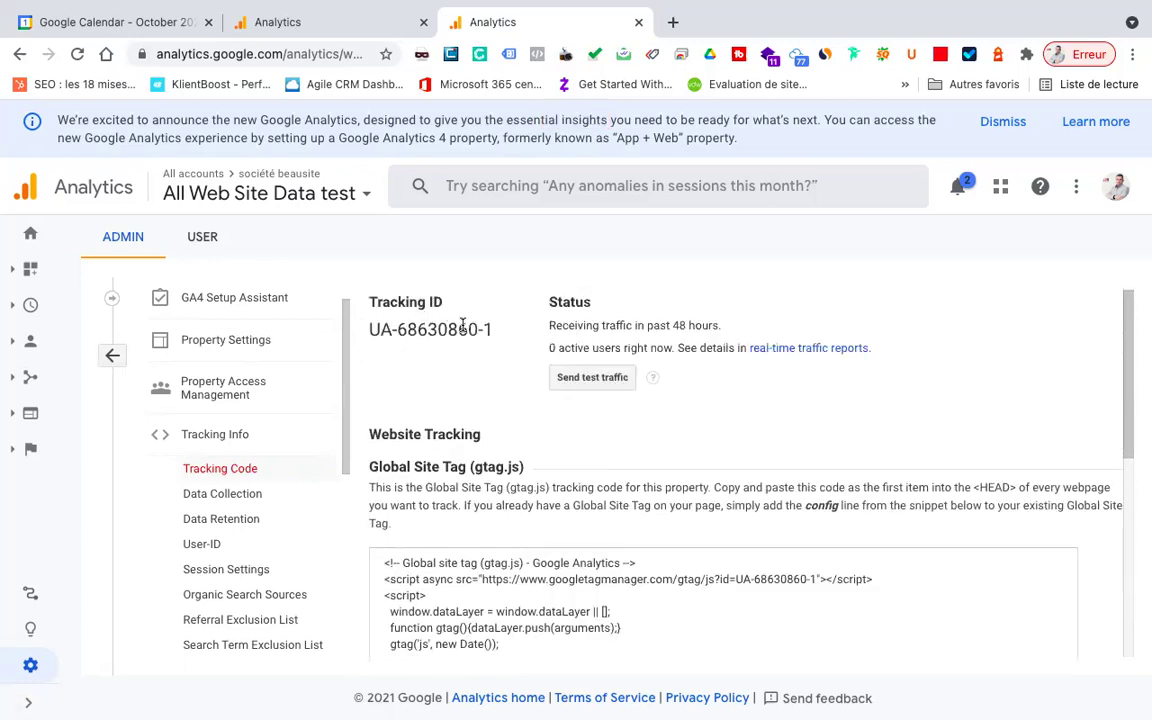
scroll(533, 433, "down", 2)
scroll(589, 473, "up", 2)
left_click_drag(506, 337, 373, 328)
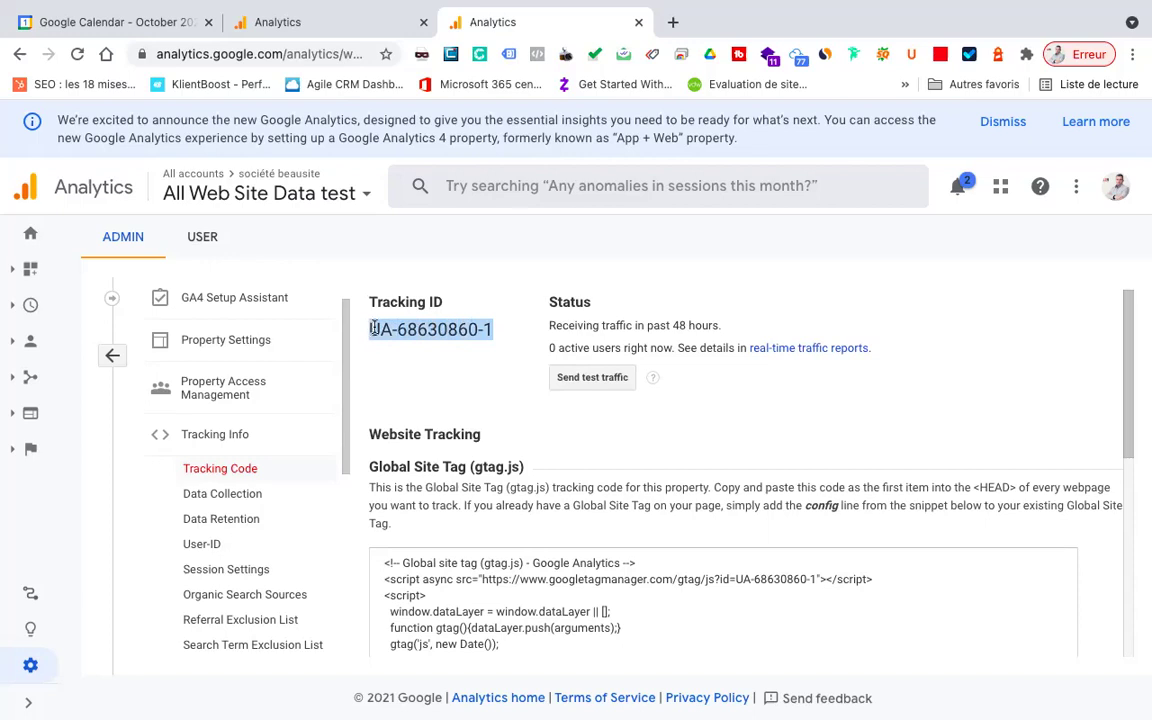
Highlight the full Global Site Tag (gtag.js) snippet and review the Google Tag Manager information below it.
scroll(495, 500, "down", 2)
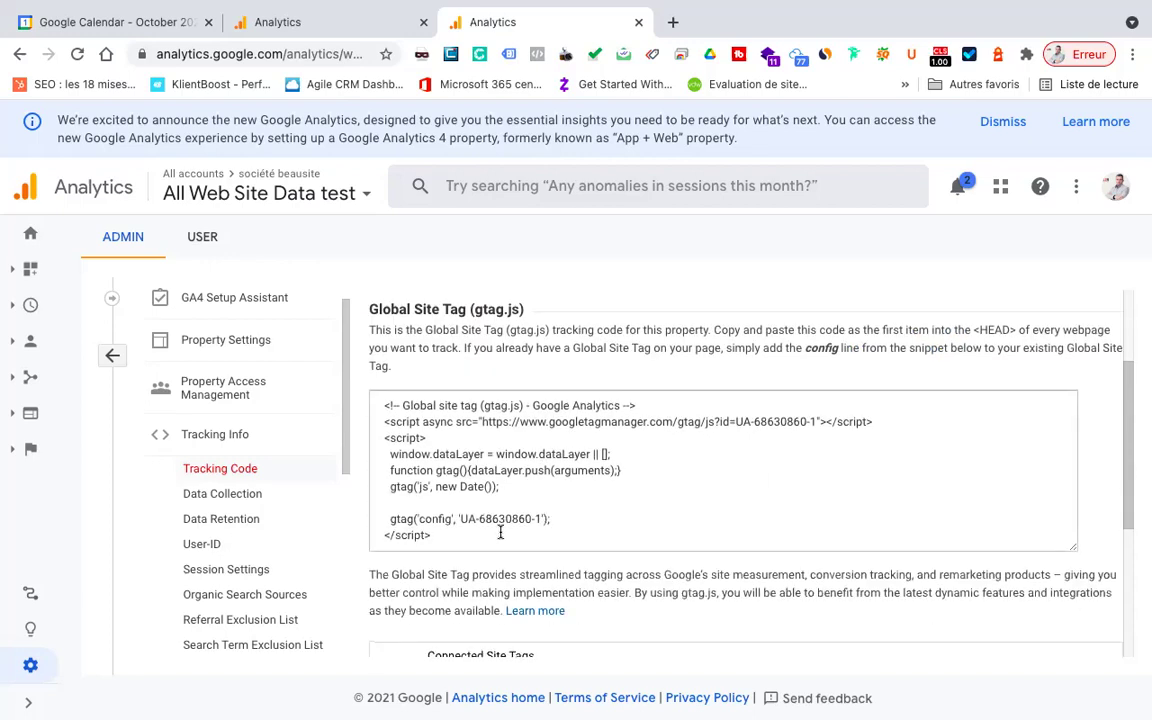
left_click_drag(500, 535, 382, 404)
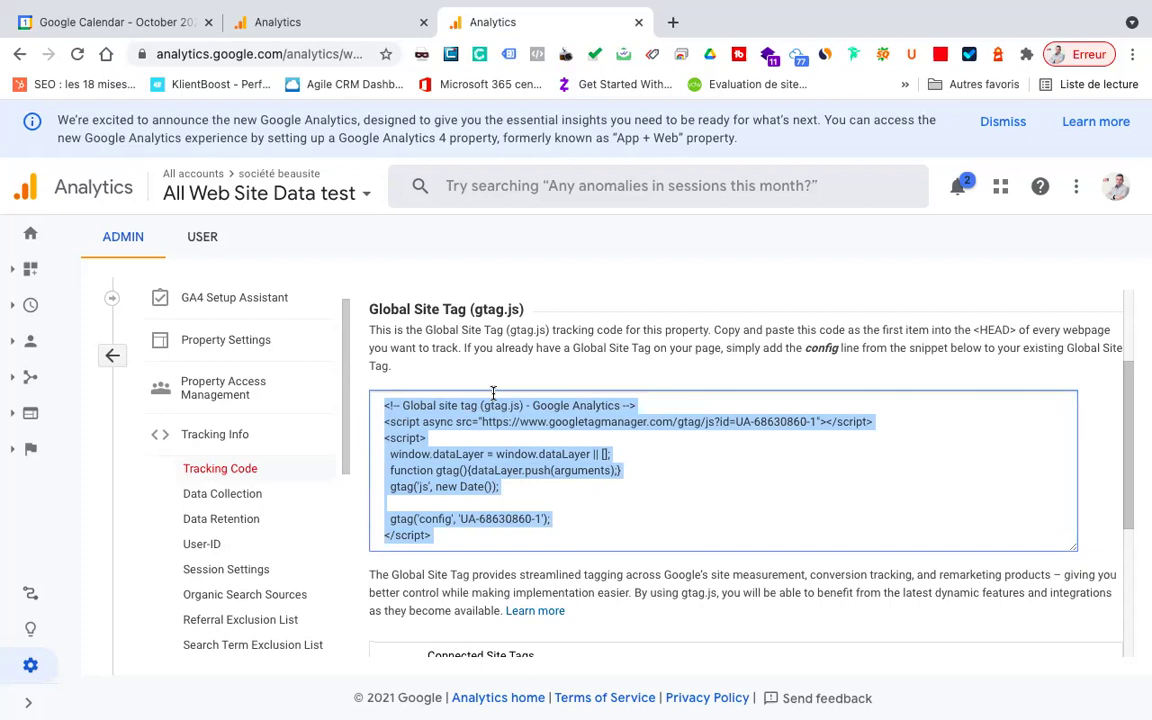
scroll(540, 383, "down", 3)
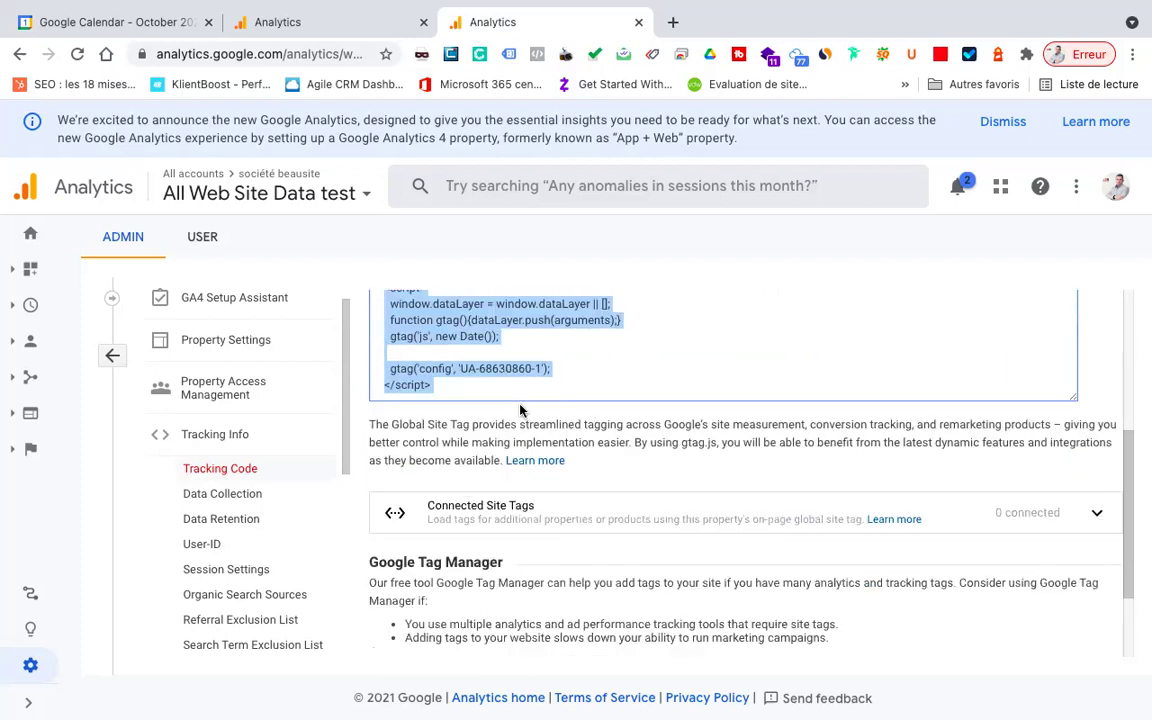
scroll(470, 371, "down", 1)
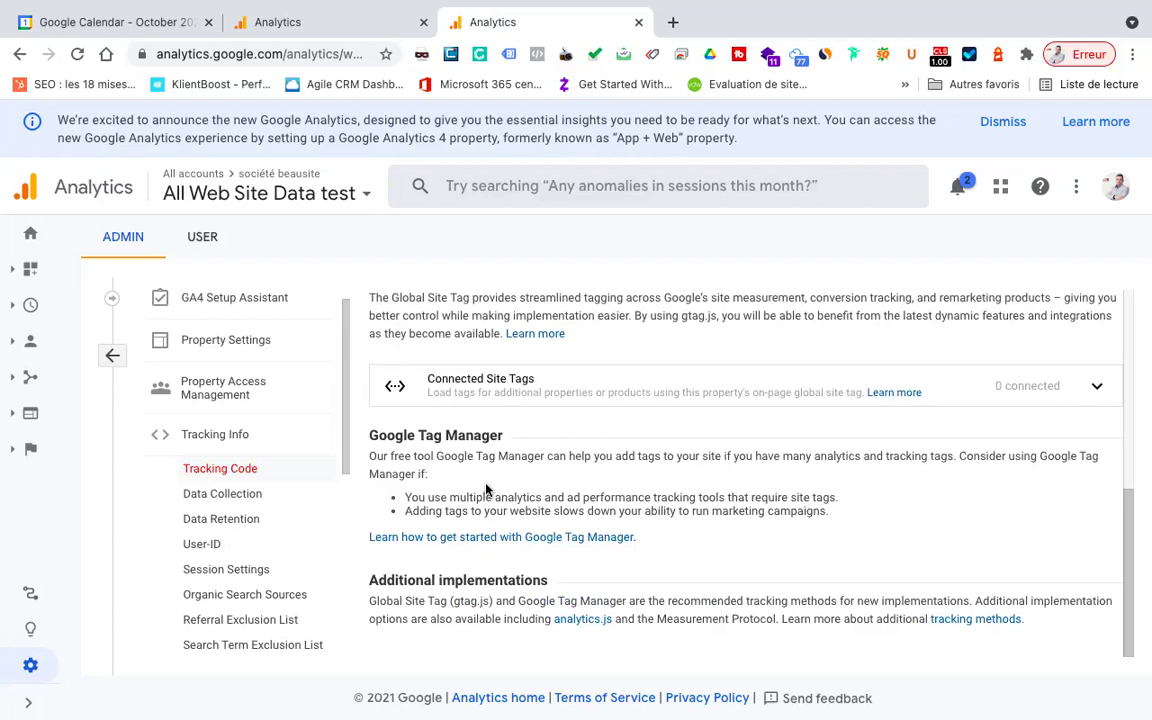
scroll(483, 488, "up", 1)
Return to the administration overview and look through the property and view settings, including product linking and personal tools.
left_click(112, 355)
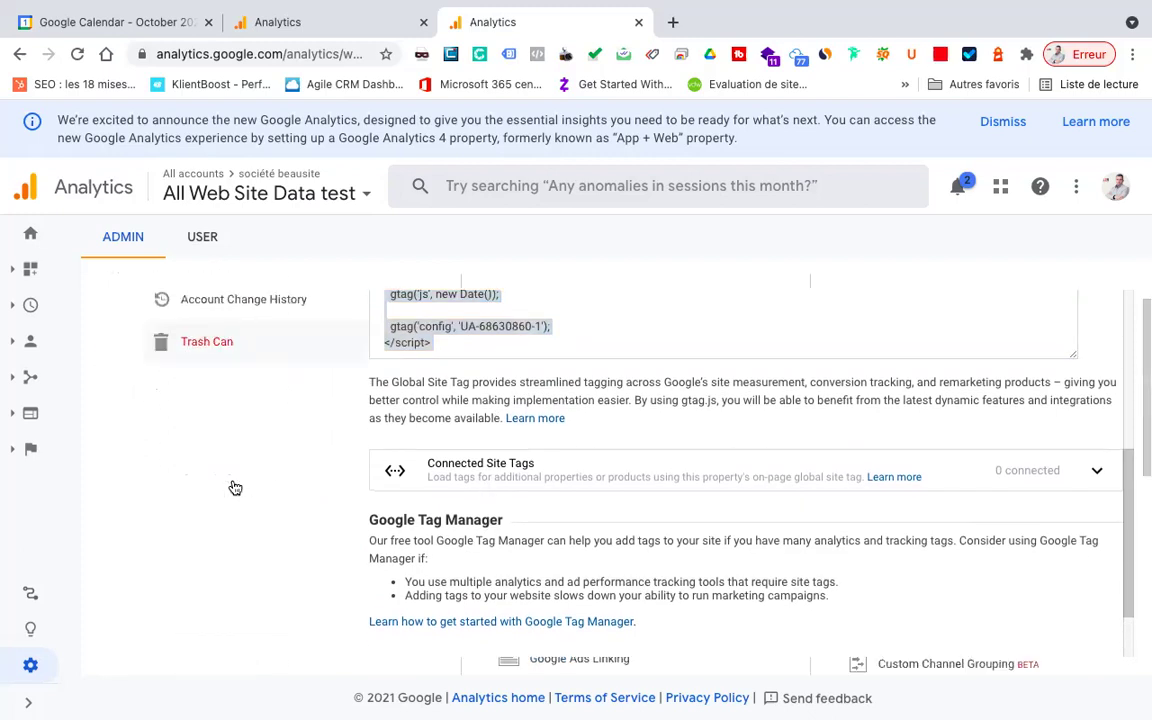
scroll(578, 505, "down", 2)
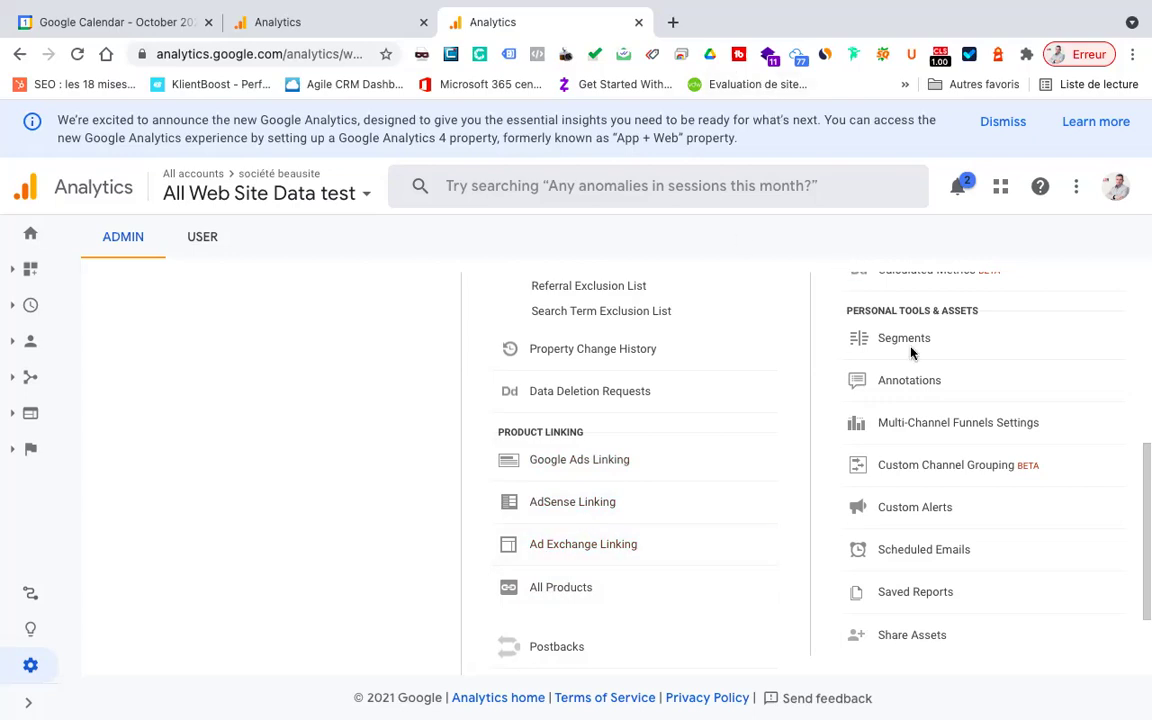
scroll(880, 351, "up", 4)
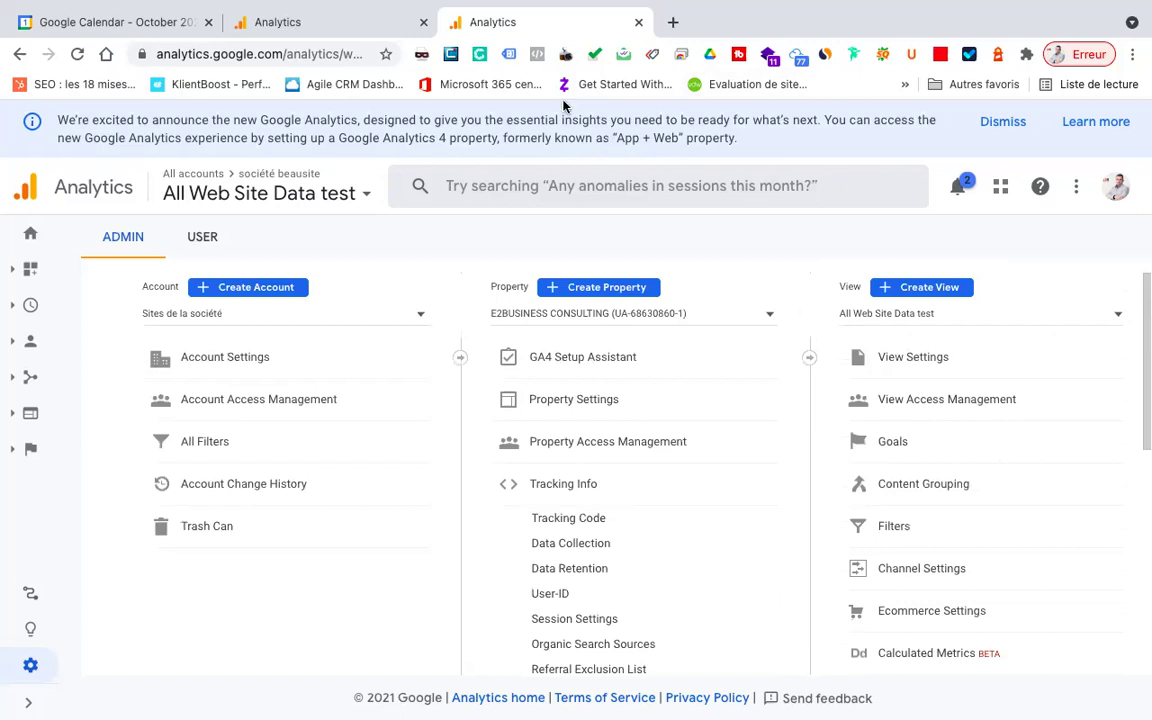
Go to Google Analytics Home in the other browser tab and examine the user metrics, acquisition, active users and retention cards.
left_click(337, 18)
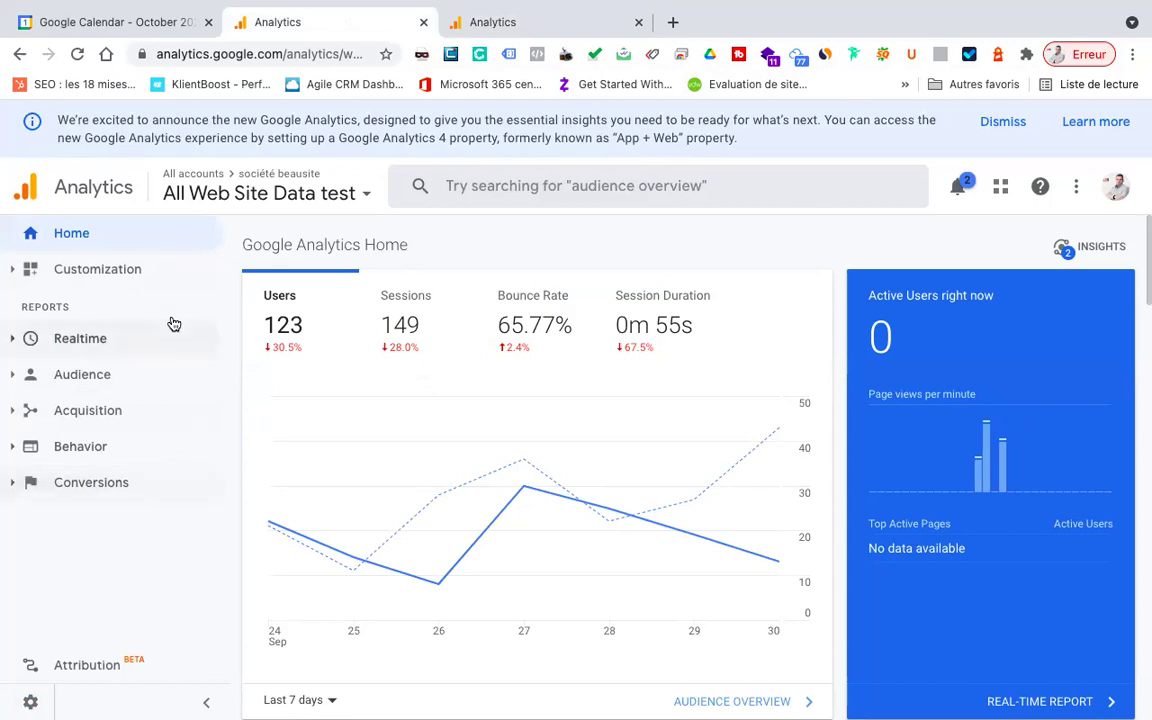
scroll(562, 369, "down", 5)
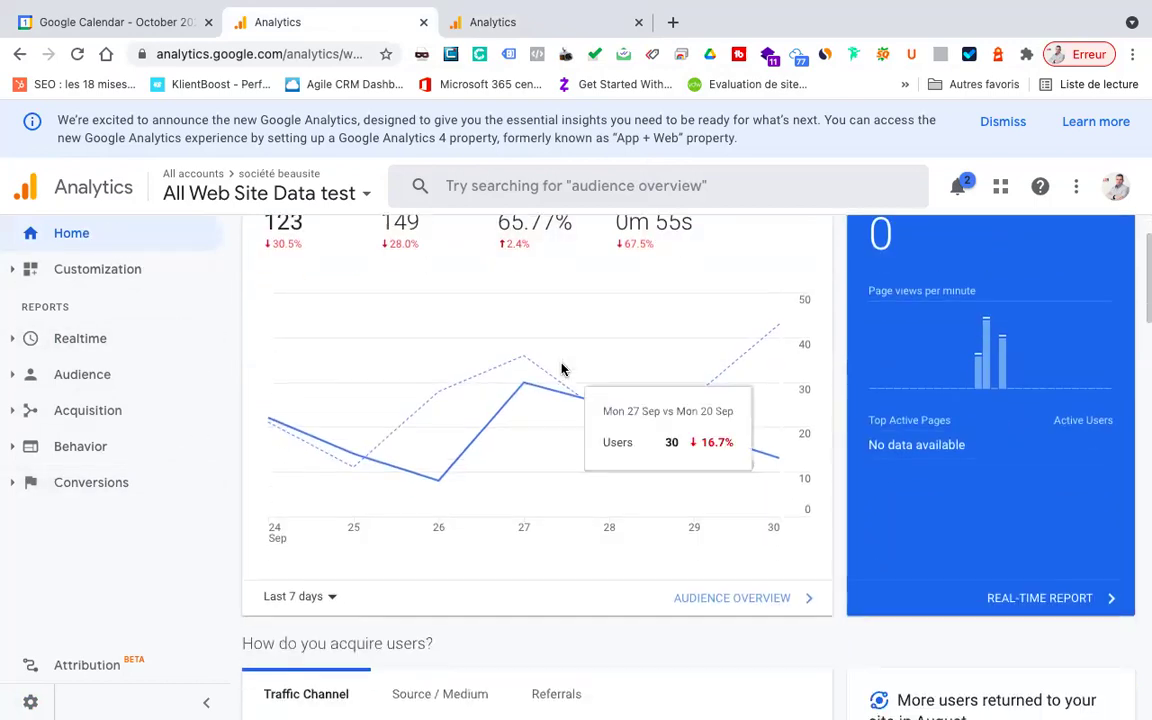
scroll(561, 370, "up", 5)
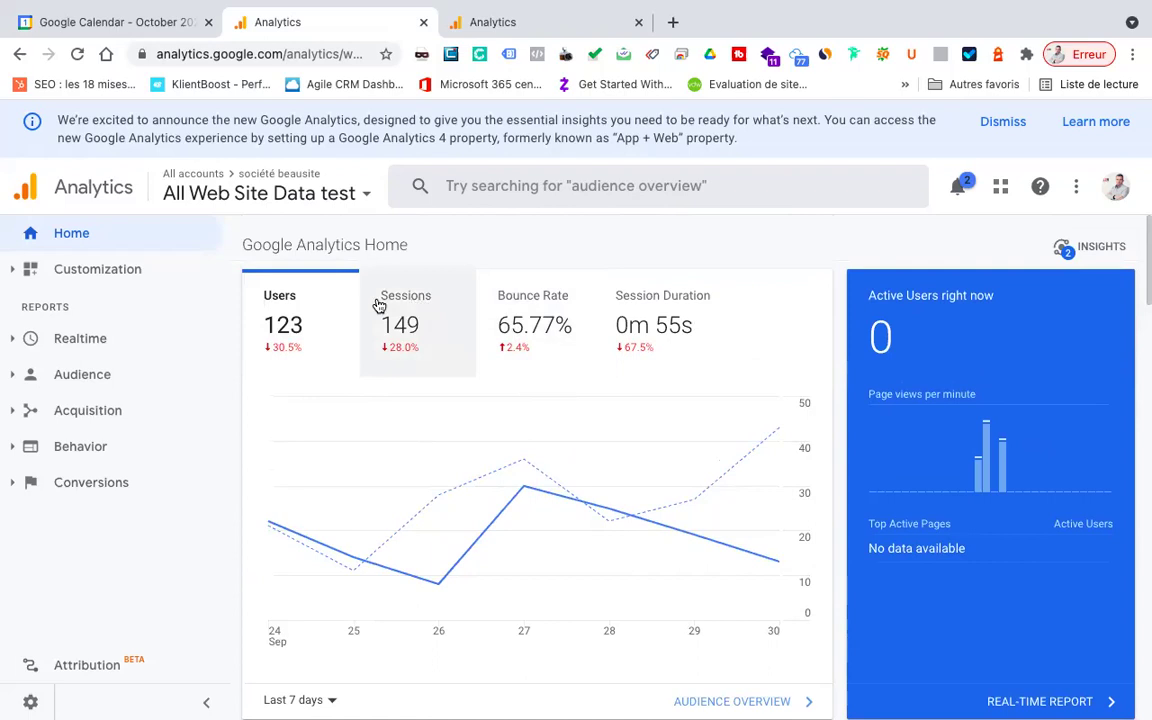
mouse_move(761, 409)
scroll(761, 409, "down", 5)
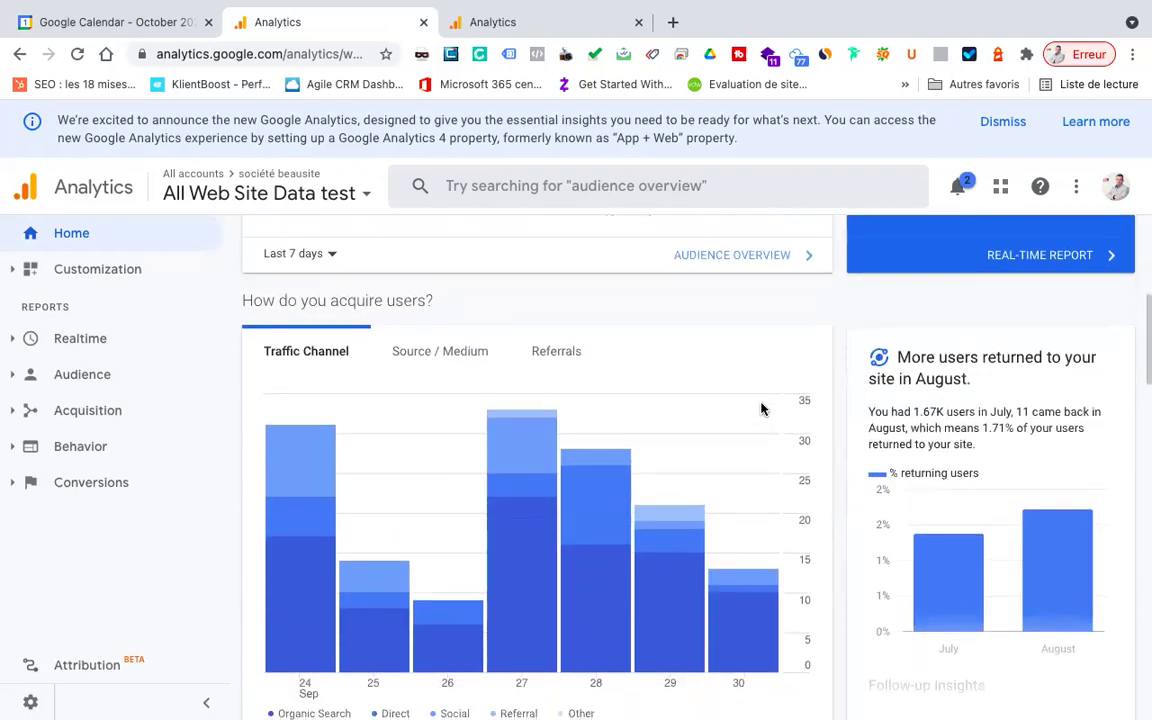
scroll(761, 409, "down", 2)
scroll(761, 409, "down", 3)
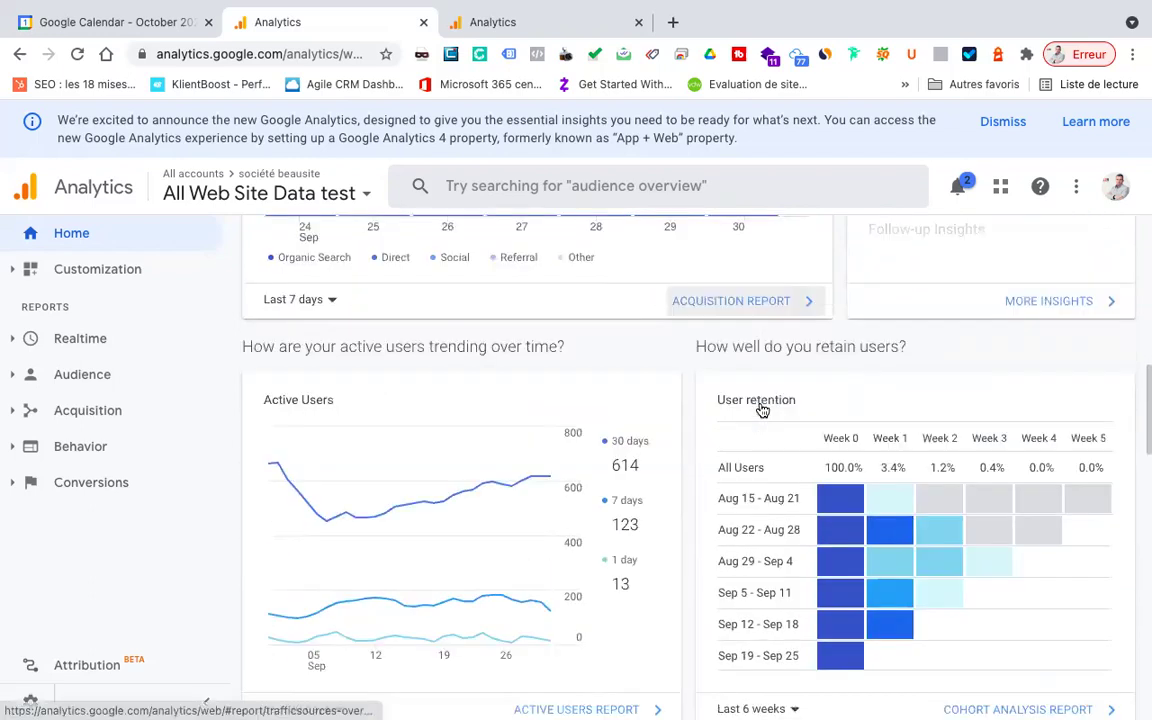
scroll(761, 409, "down", 1)
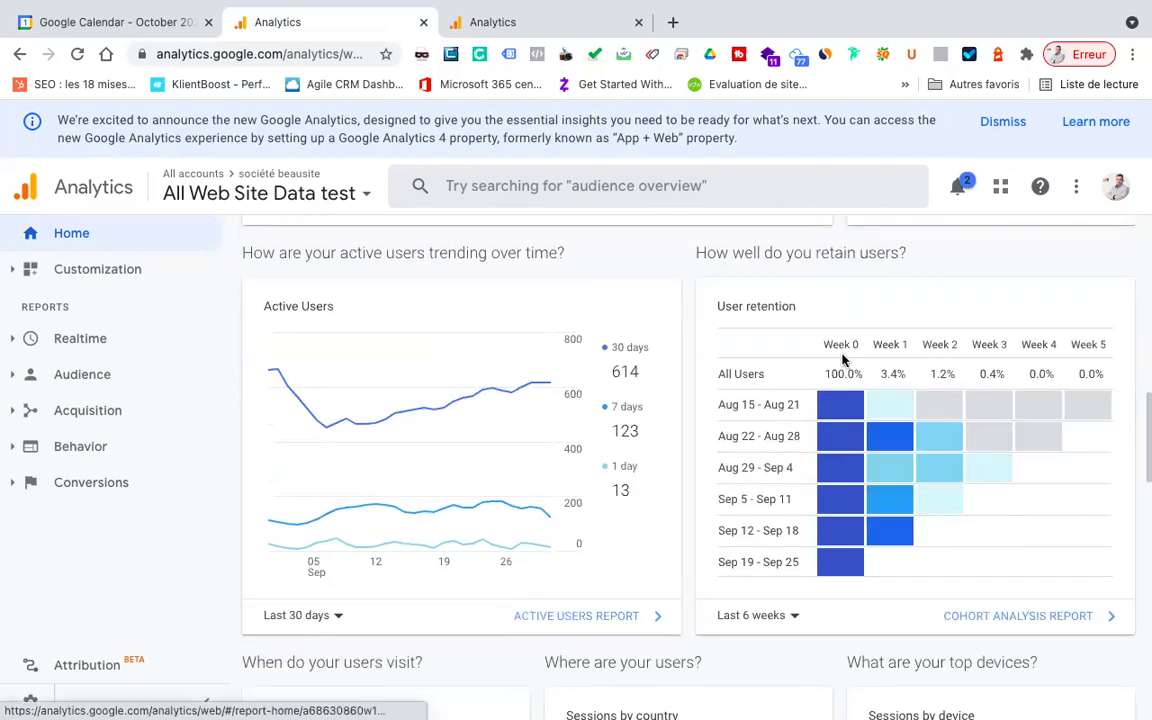
mouse_move(416, 483)
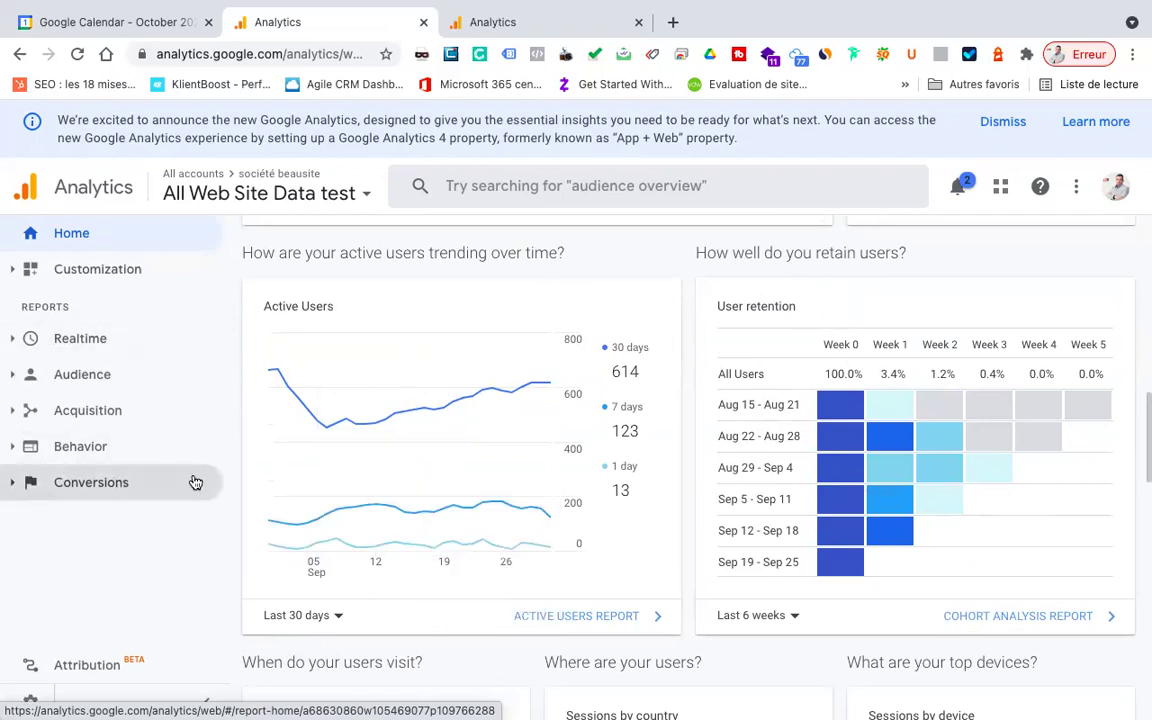
Open the customization Dashboards page and review the Data Studio templates and existing dashboards.
left_click(107, 283)
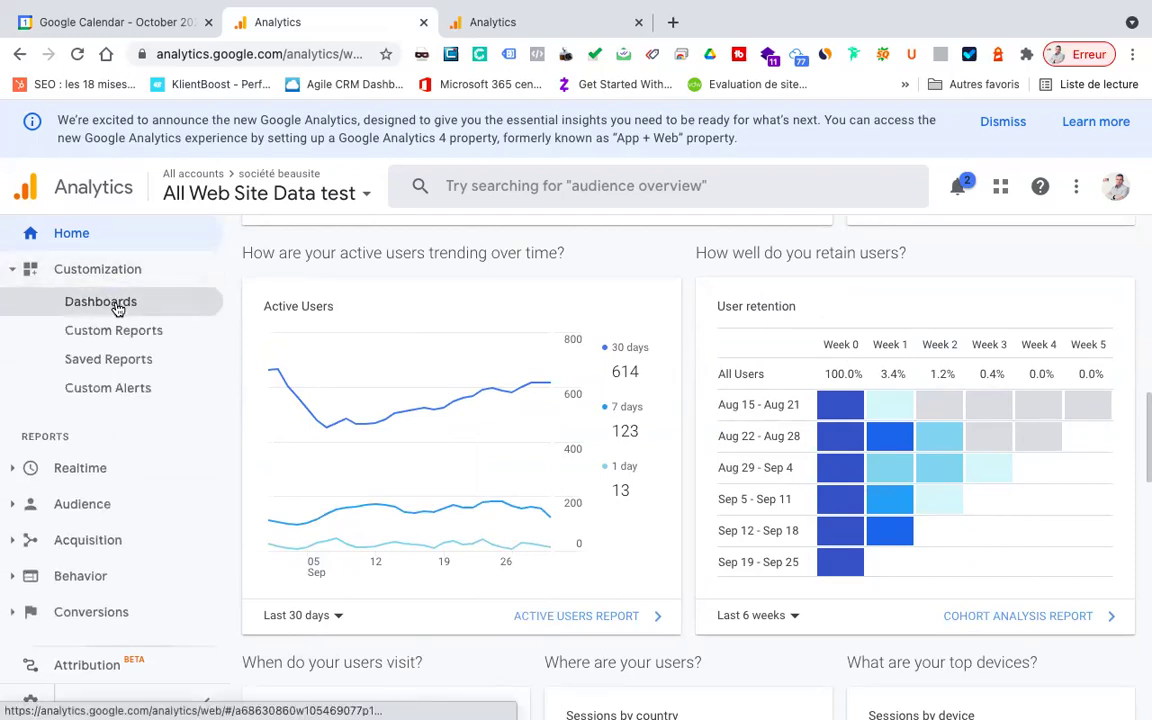
left_click(117, 309)
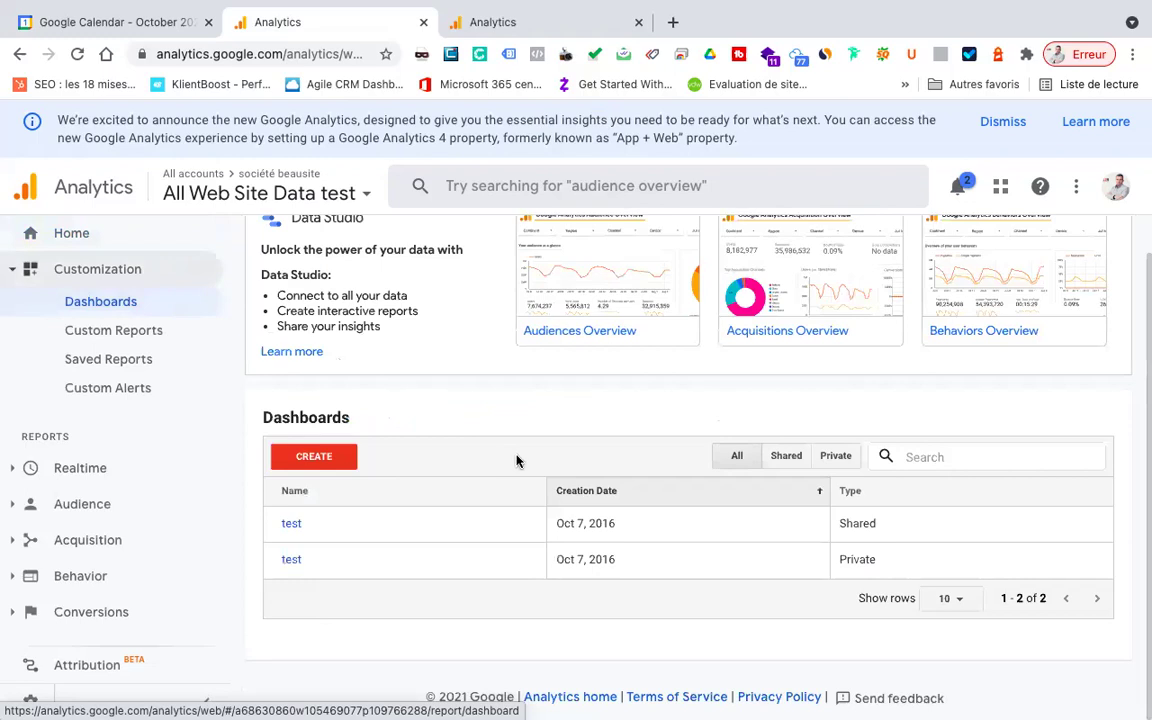
scroll(783, 388, "up", 1)
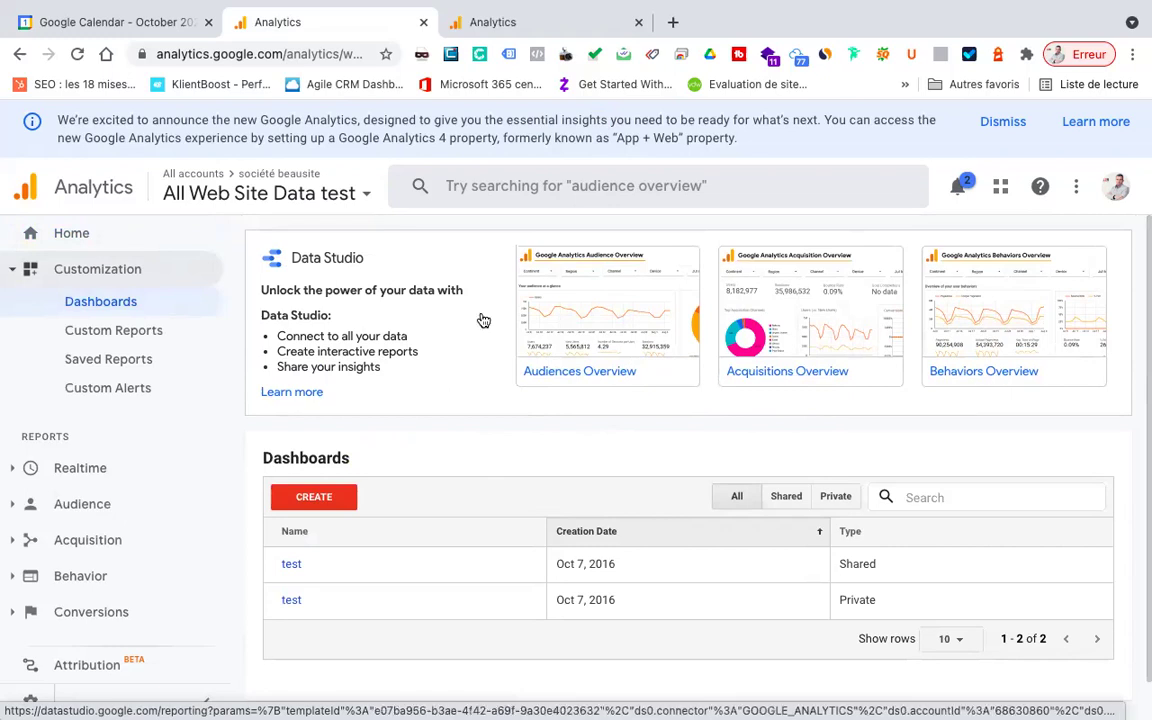
Open the Realtime Overview report and examine its pageviews, referrals, active pages and locations.
left_click(13, 273)
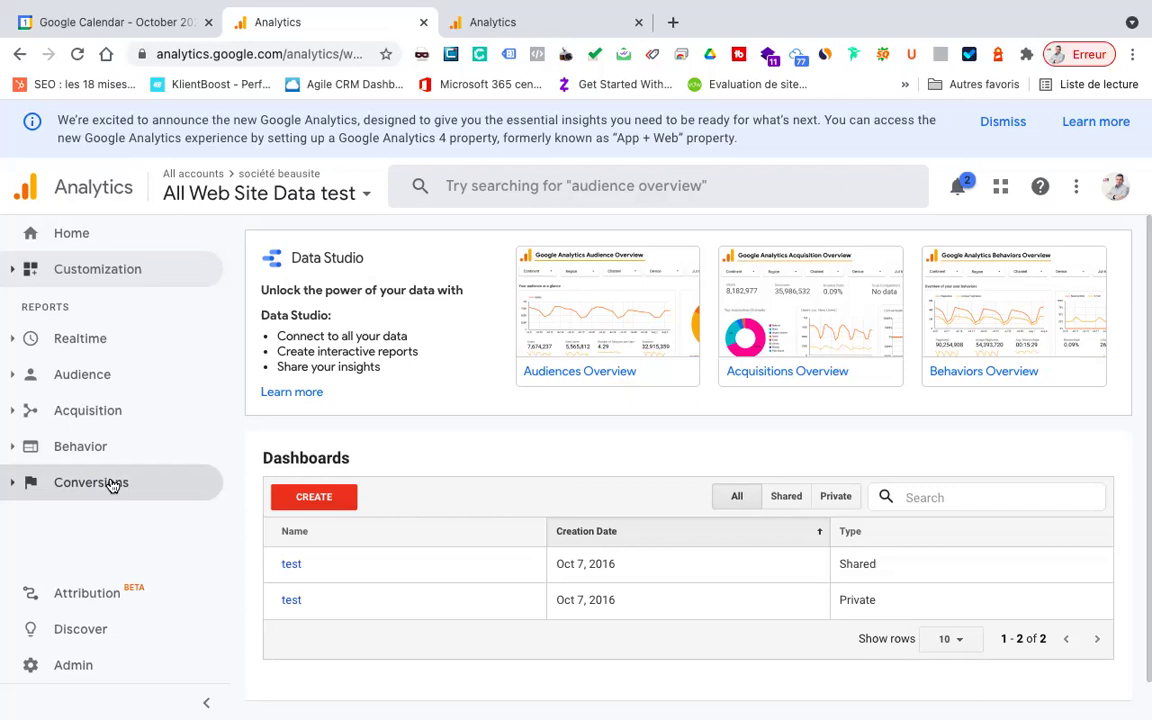
left_click(86, 345)
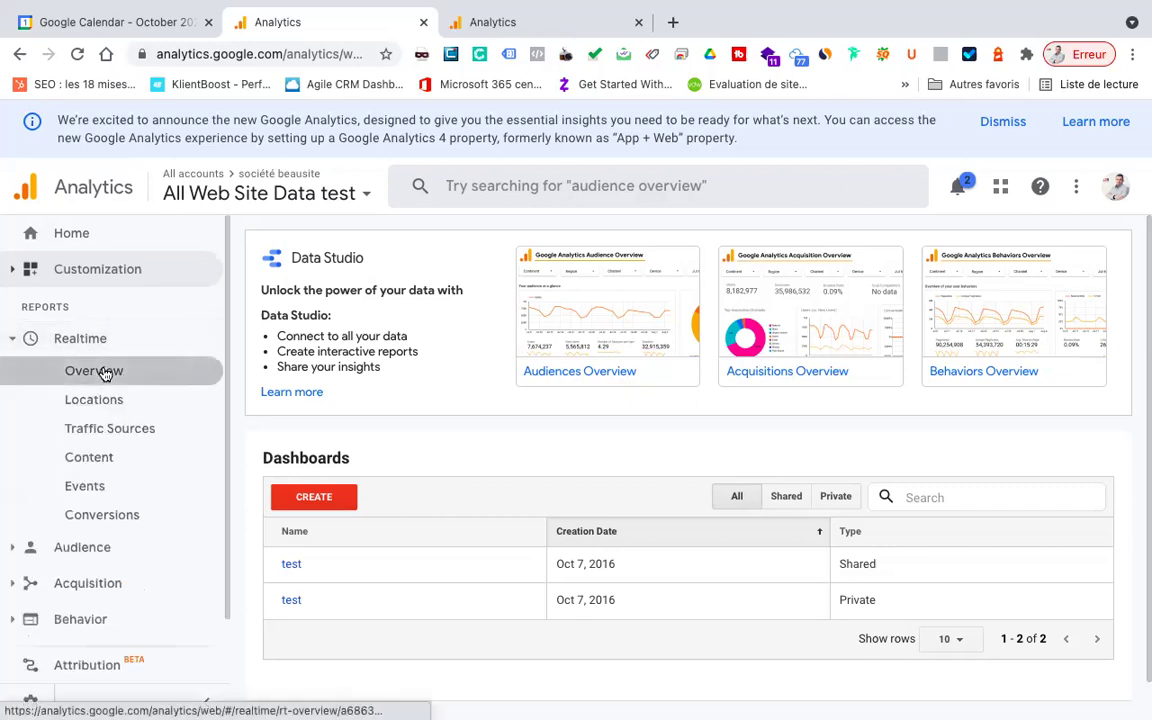
left_click(107, 373)
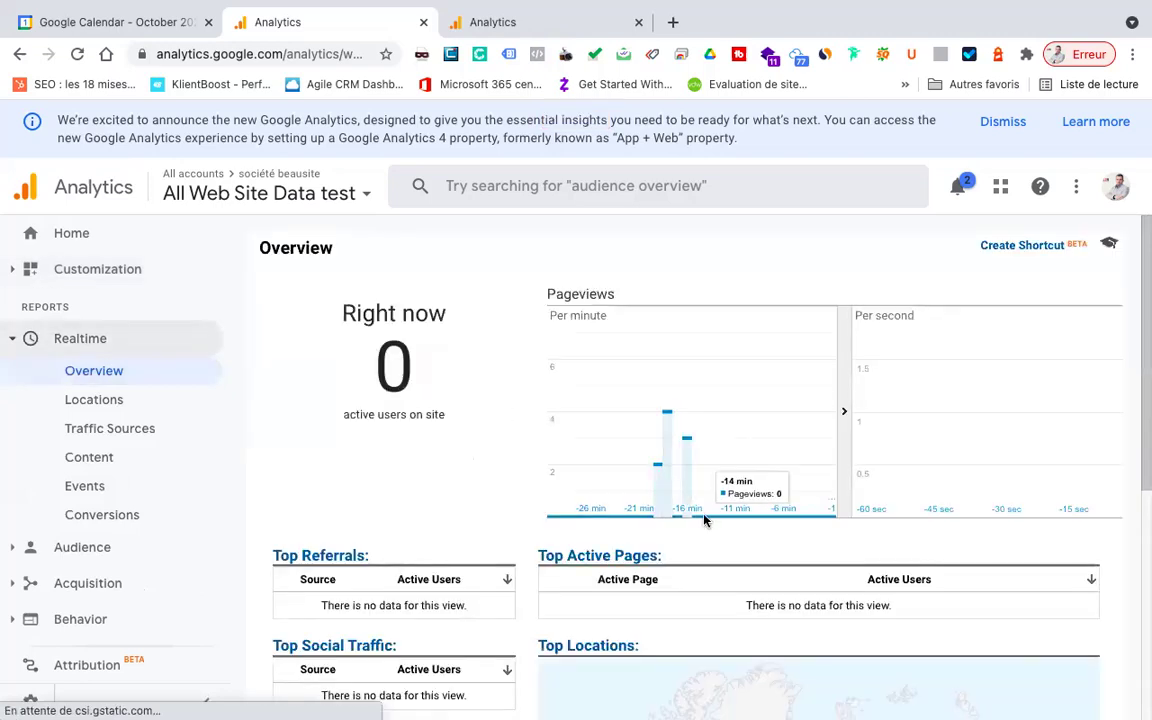
scroll(705, 519, "down", 3)
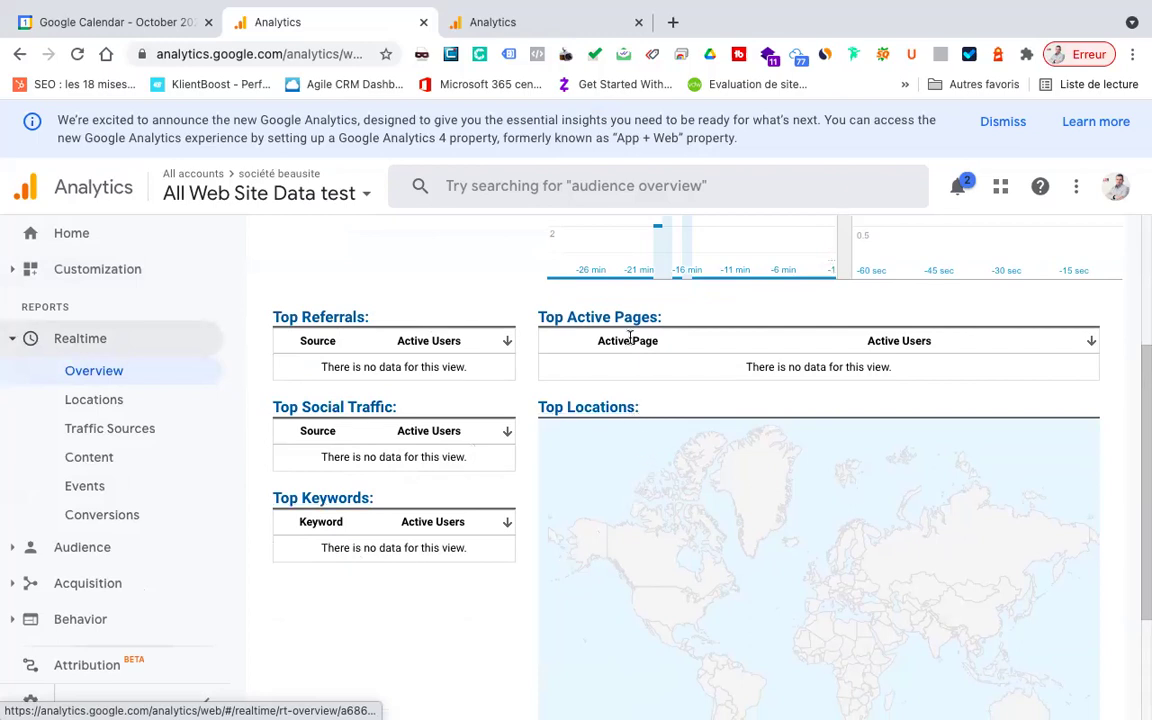
scroll(697, 564, "down", 2)
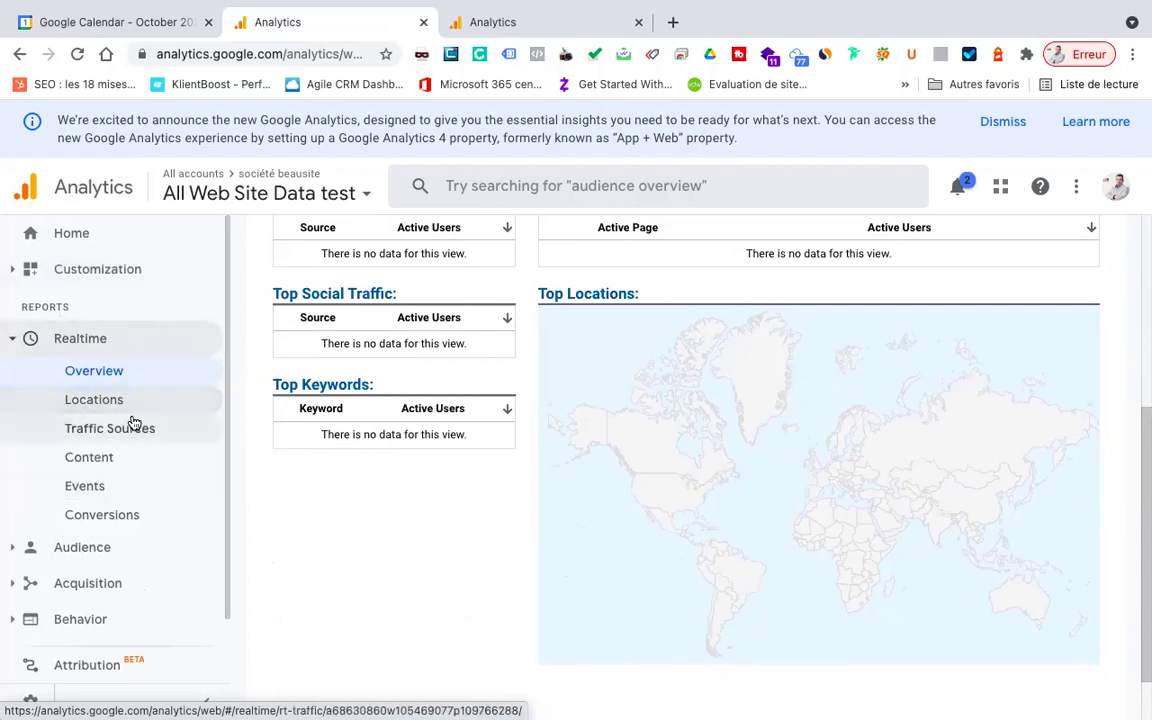
Open the Audience Overview report and view its user chart.
left_click(109, 553)
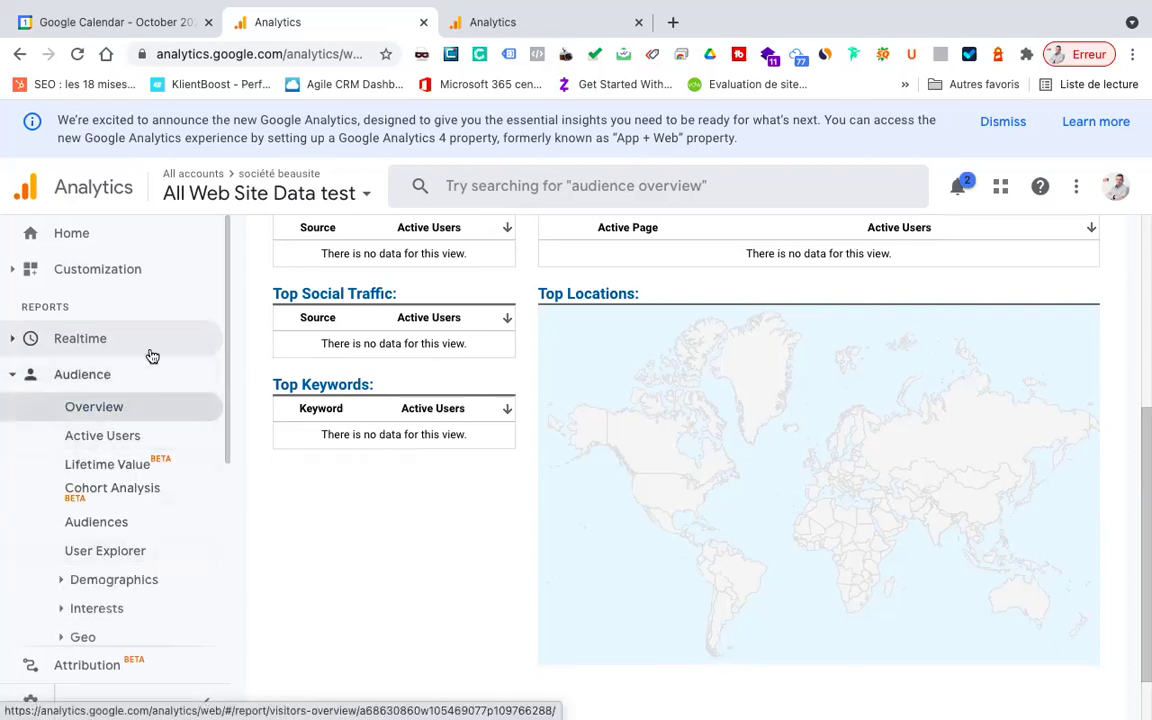
scroll(203, 290, "down", 2)
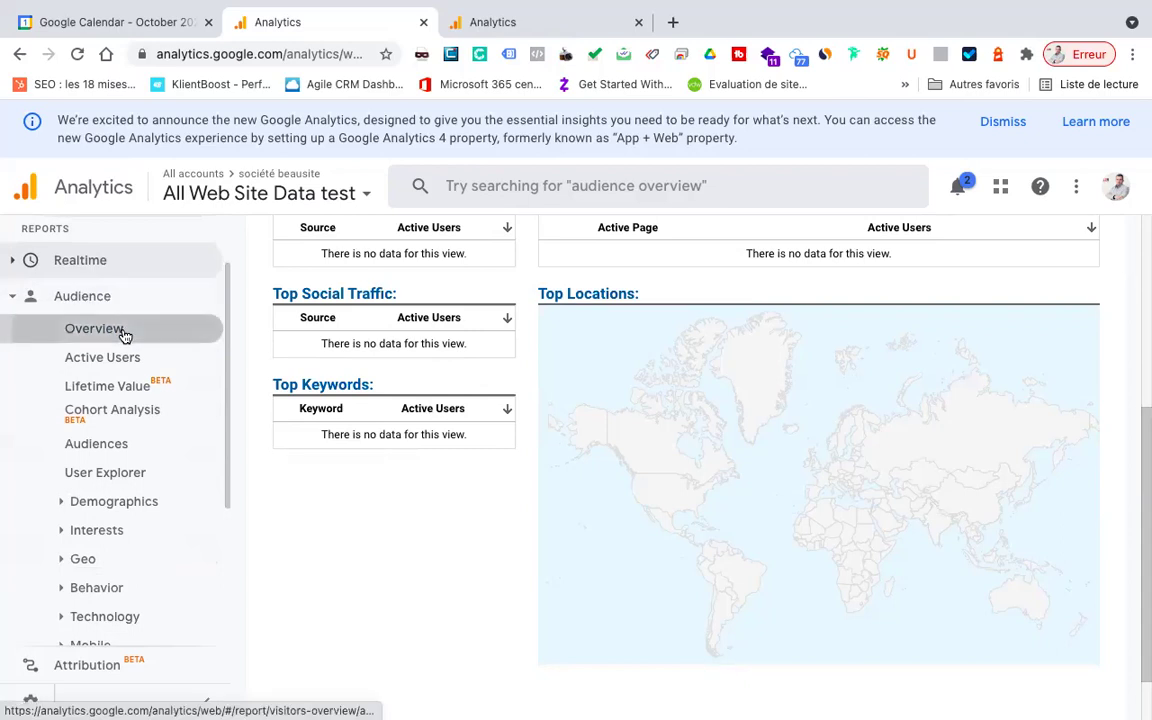
left_click(122, 334)
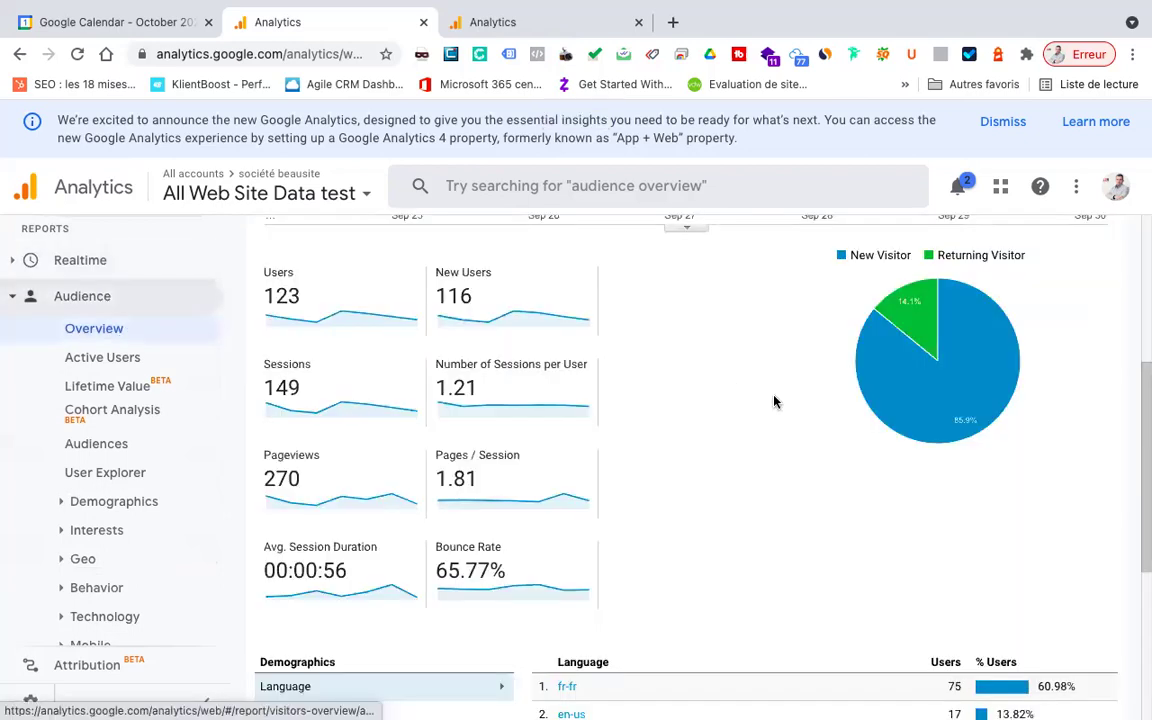
scroll(836, 388, "up", 4)
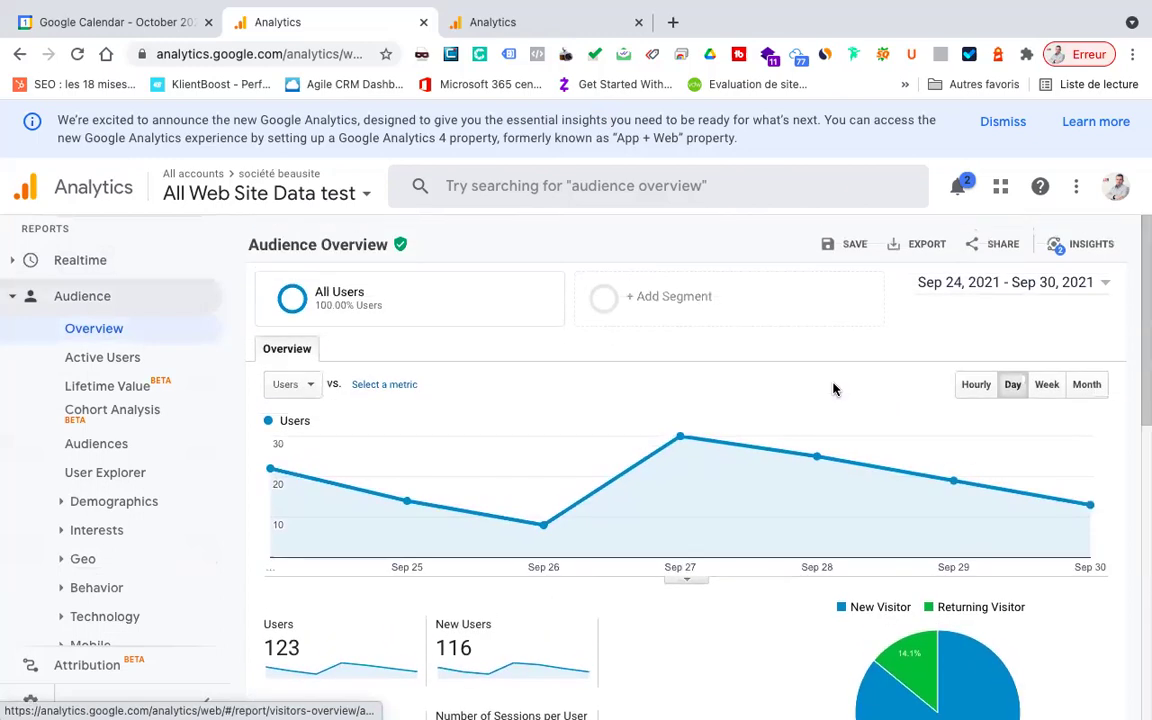
Set the Audience Overview date range to Sep 1, 2021 - Sep 30, 2021 and apply it.
left_click(1020, 284)
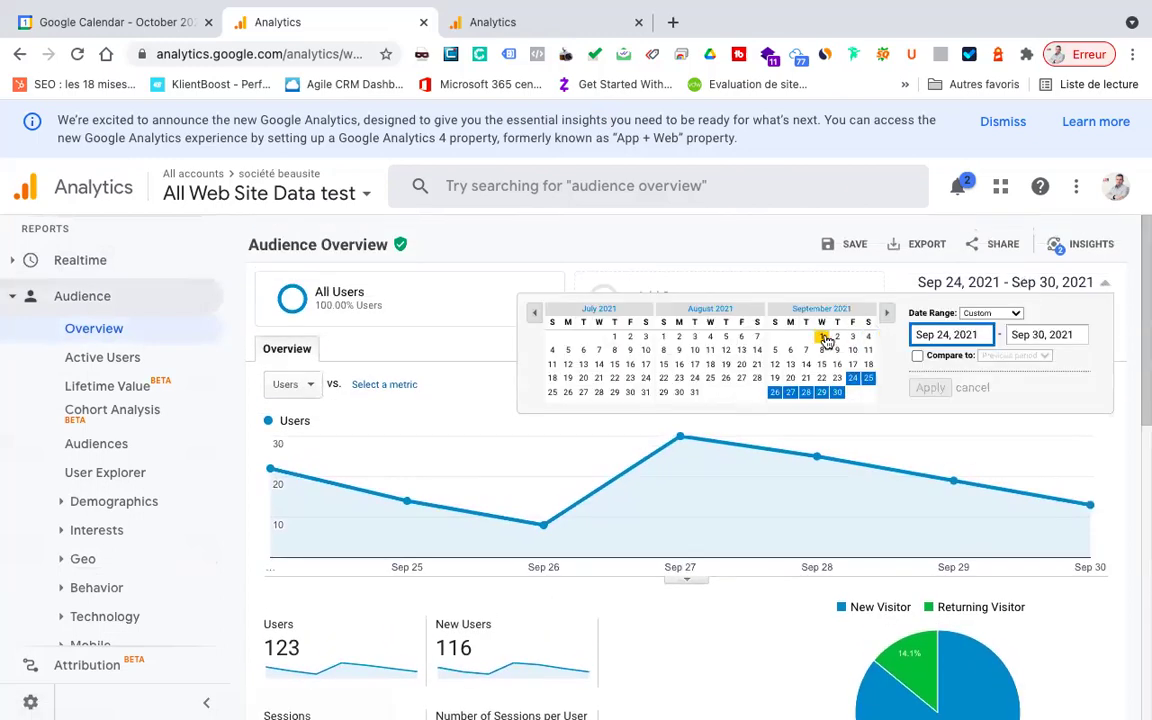
left_click(821, 337)
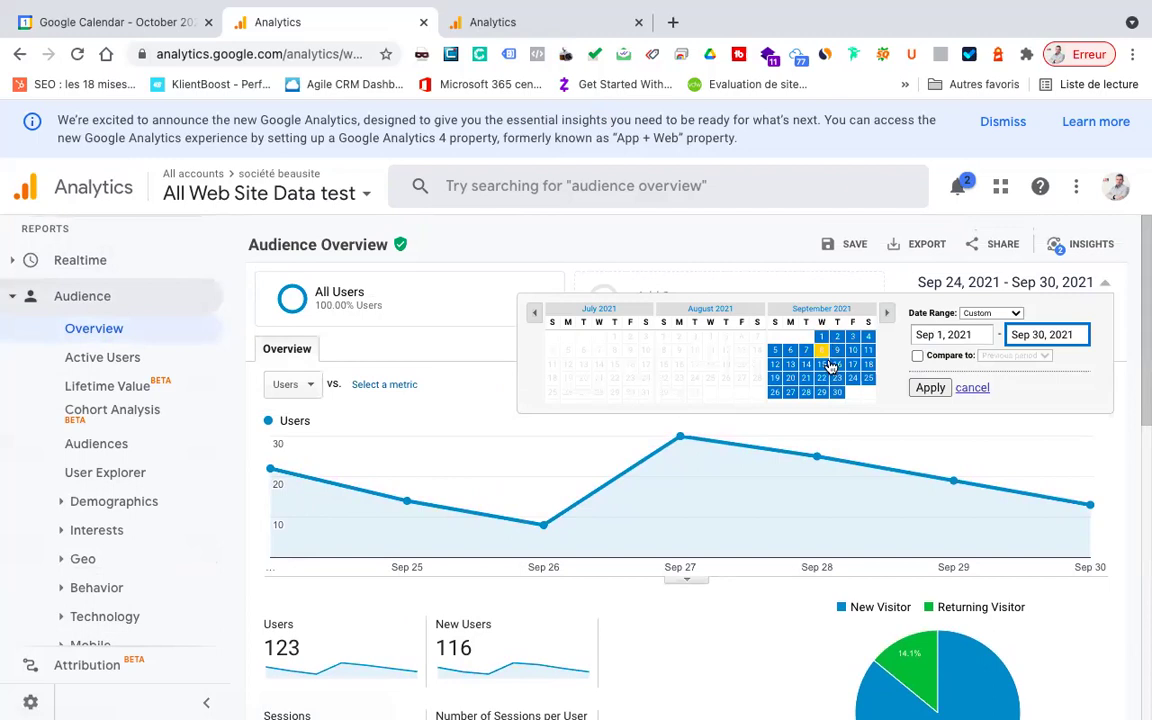
left_click(928, 388)
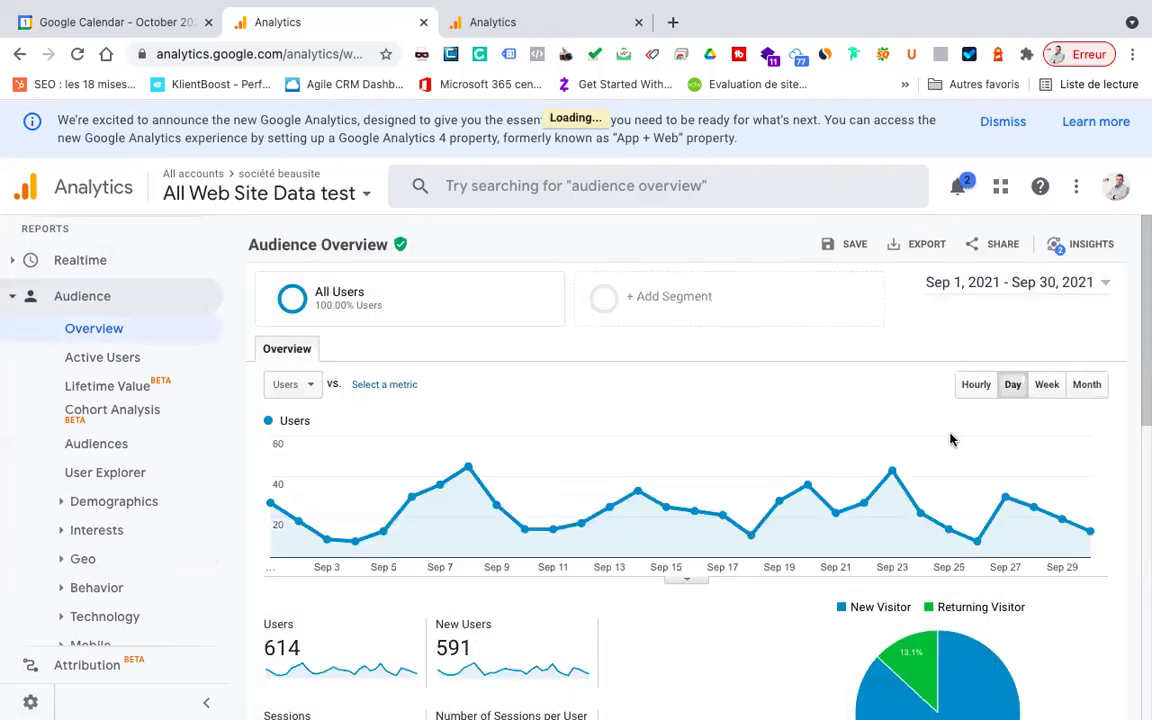
scroll(951, 437, "down", 1)
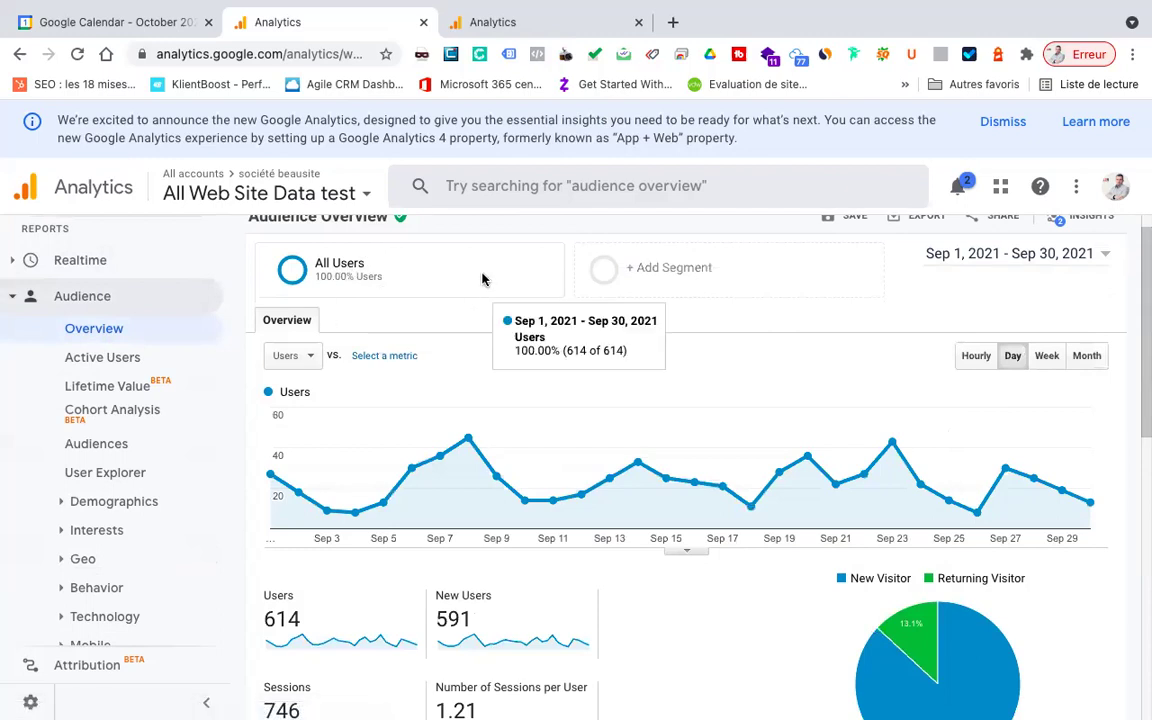
Change the Audience Overview chart metric to Sessions, filtering the metric list with "ses".
left_click(299, 362)
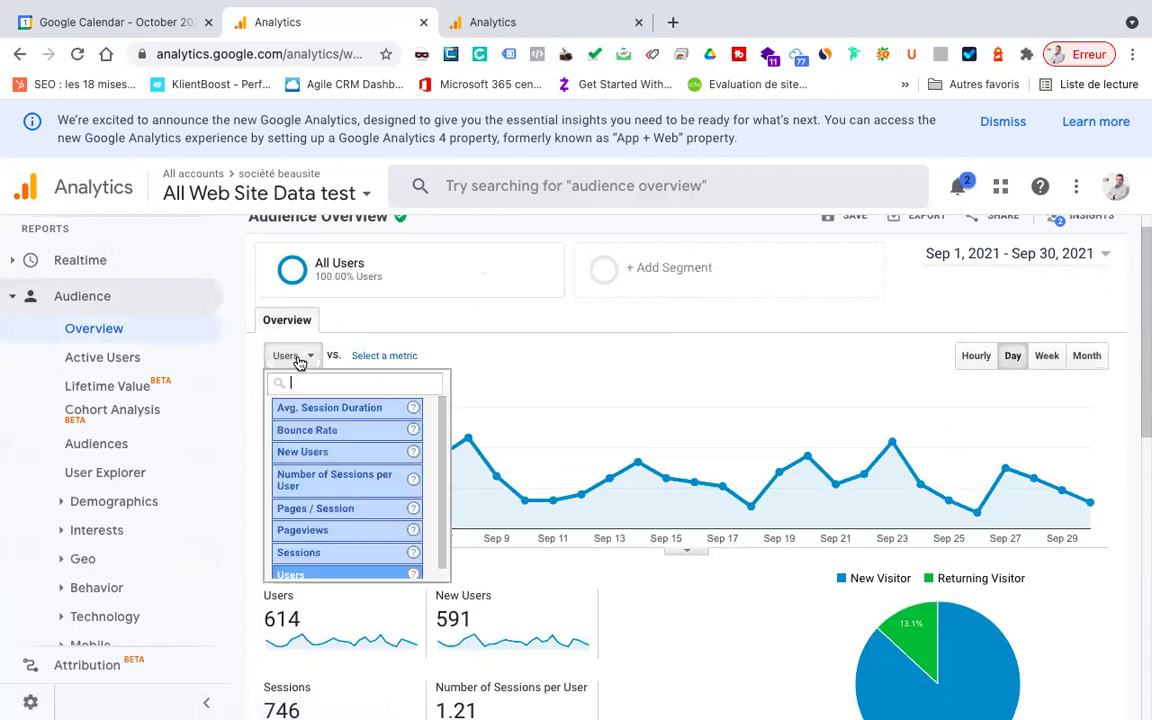
type("ses")
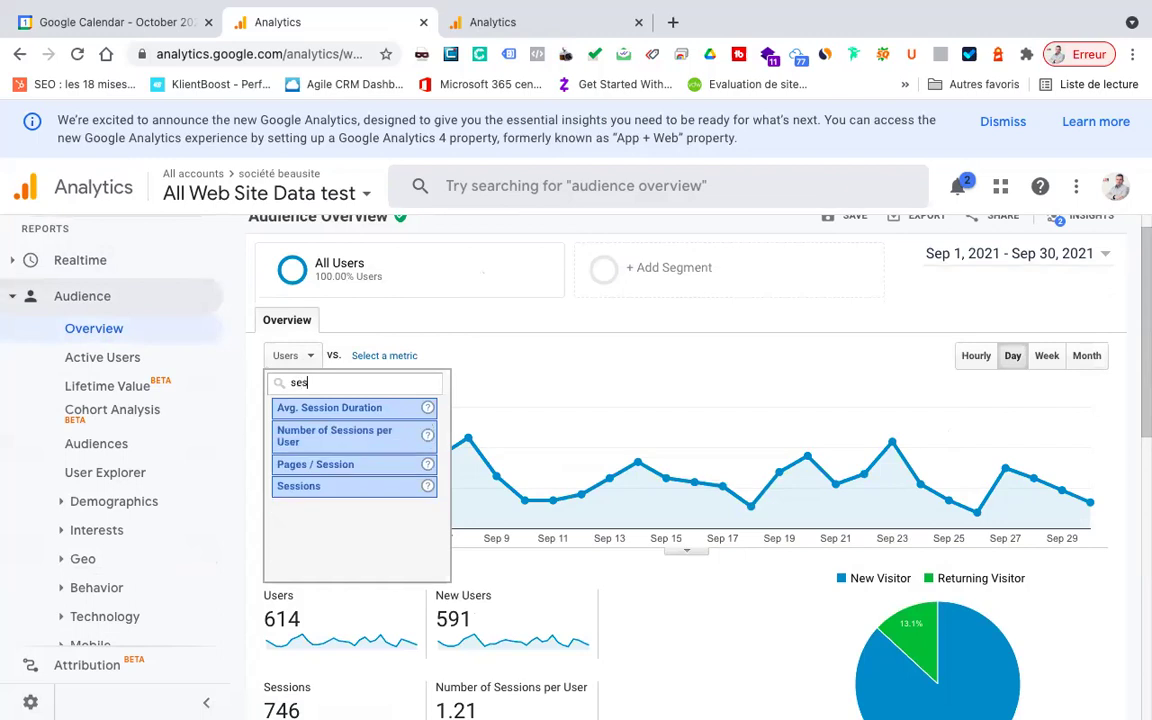
left_click(312, 489)
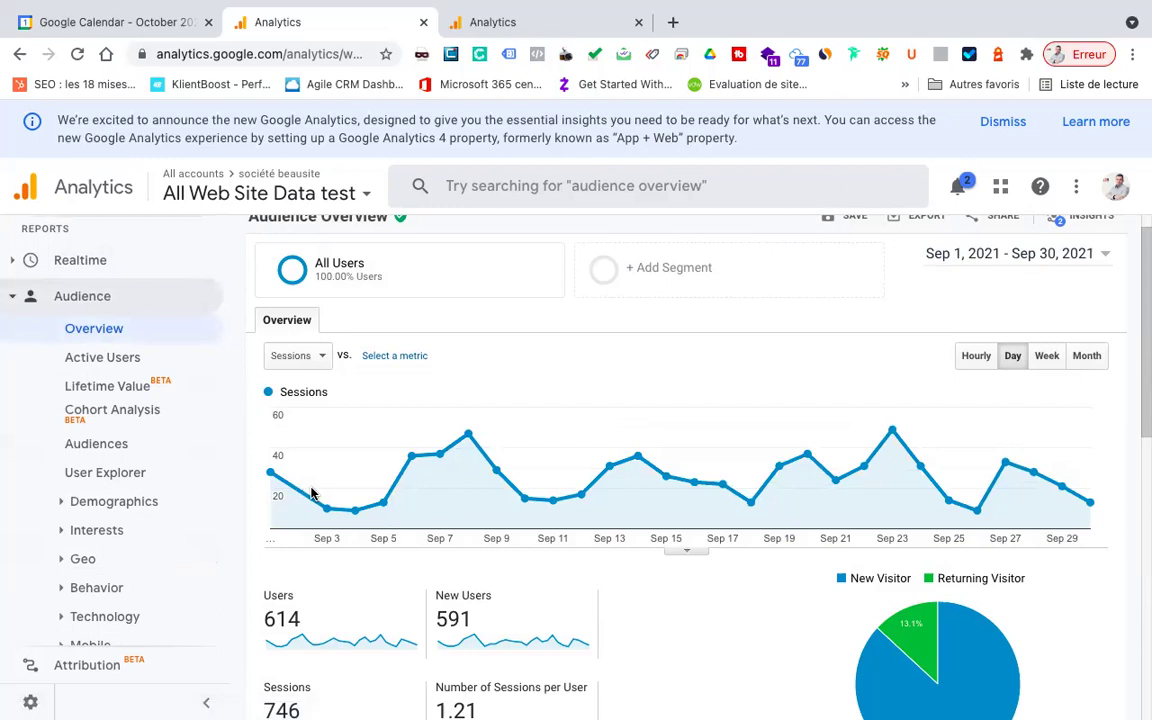
Examine the sessions chart, the summary metrics from Users to Bounce Rate, and the new versus returning visitor breakdown.
scroll(483, 517, "down", 3)
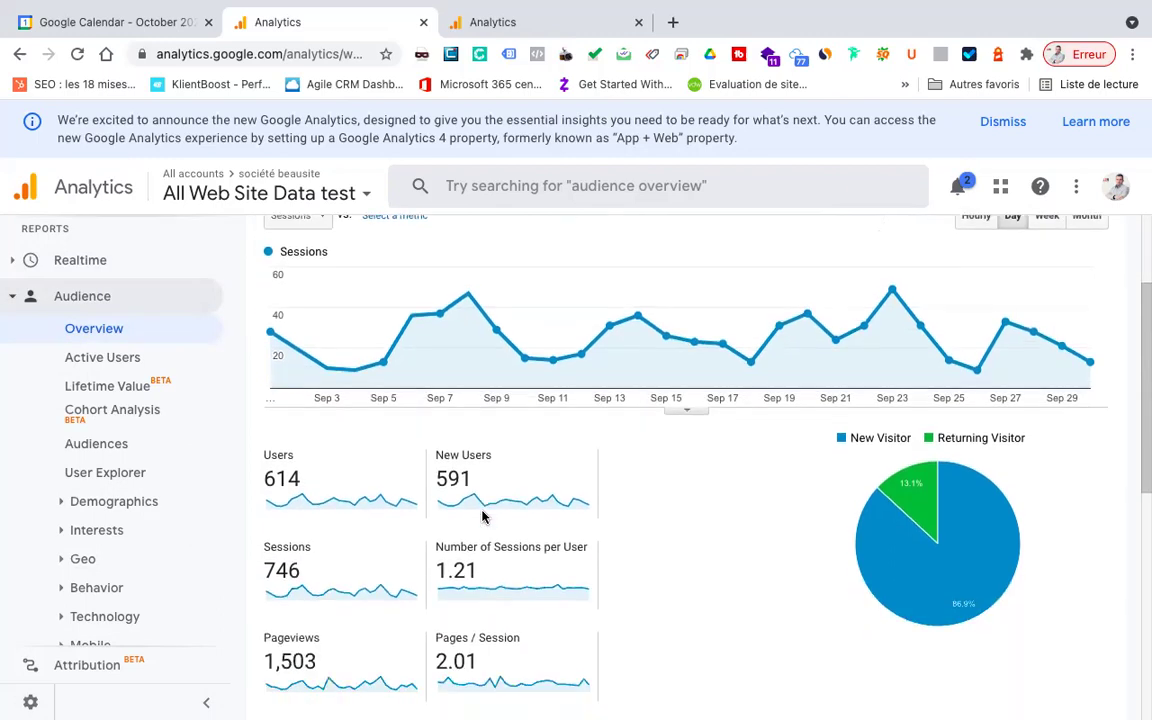
scroll(515, 450, "up", 3)
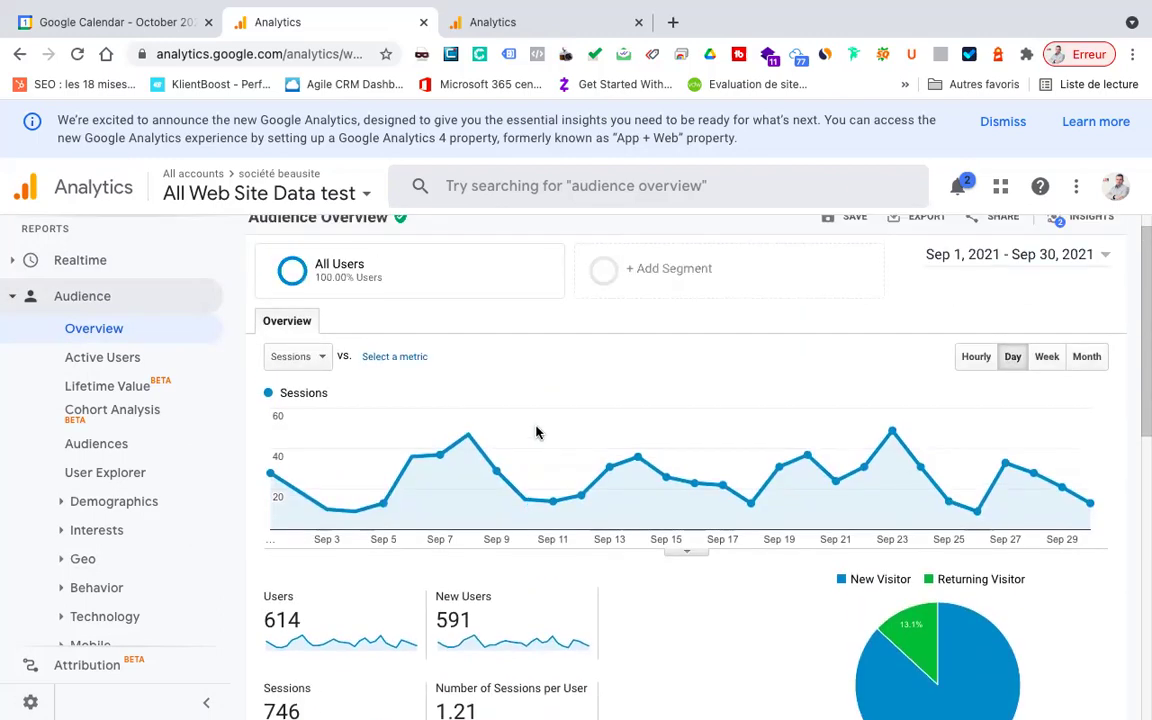
scroll(537, 432, "up", 1)
scroll(536, 432, "down", 3)
scroll(536, 432, "down", 1)
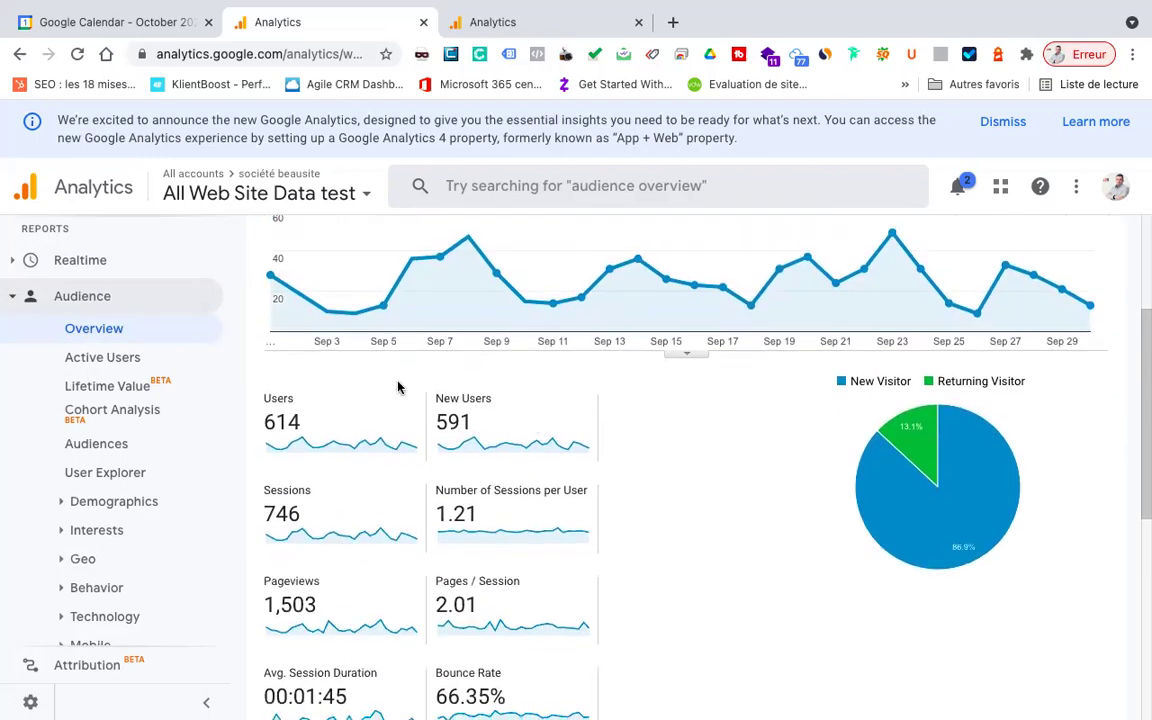
mouse_move(300, 411)
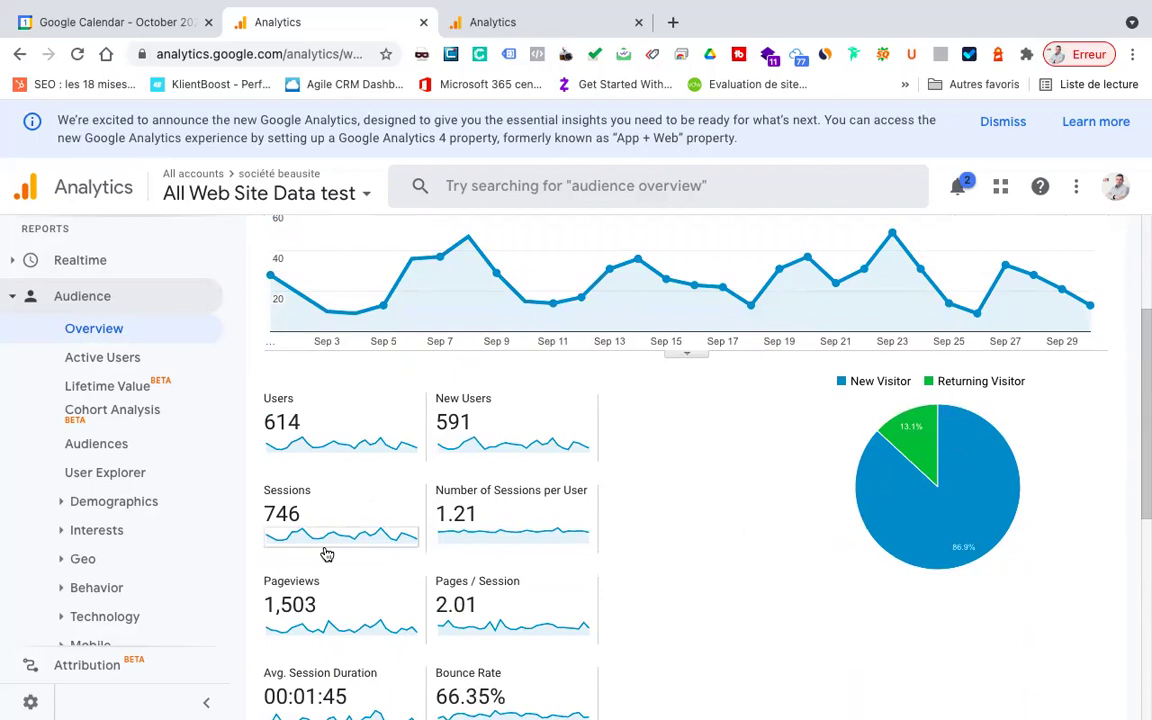
scroll(327, 550, "down", 1)
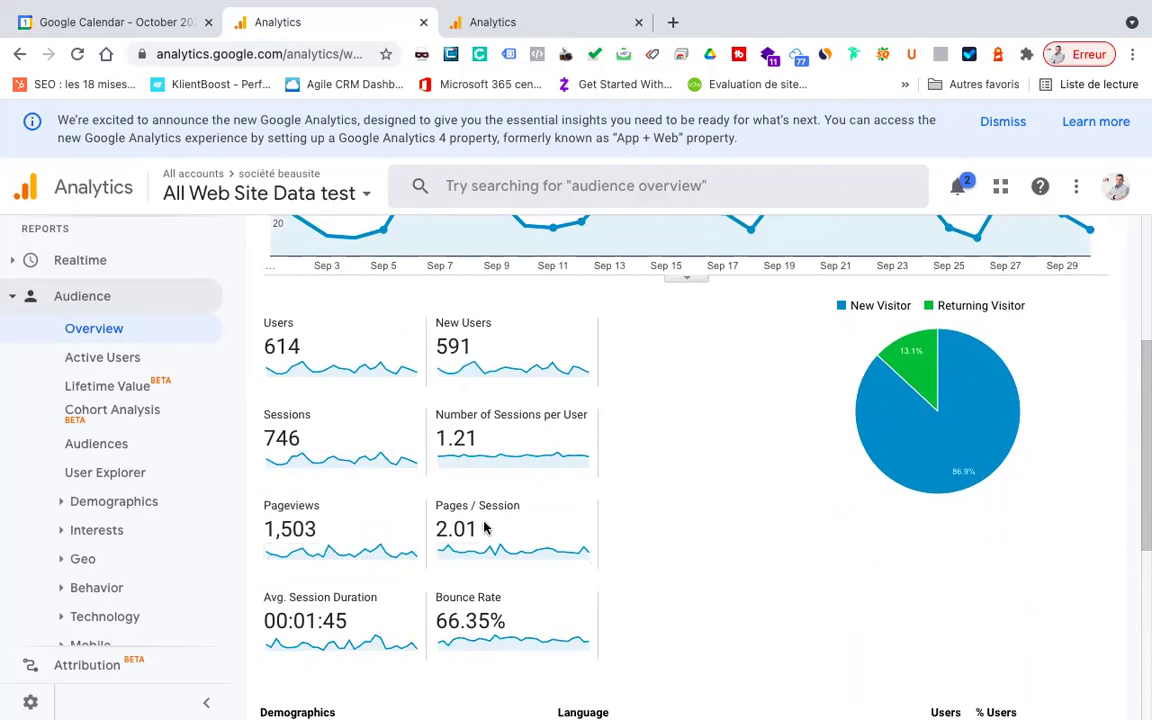
scroll(465, 571, "down", 1)
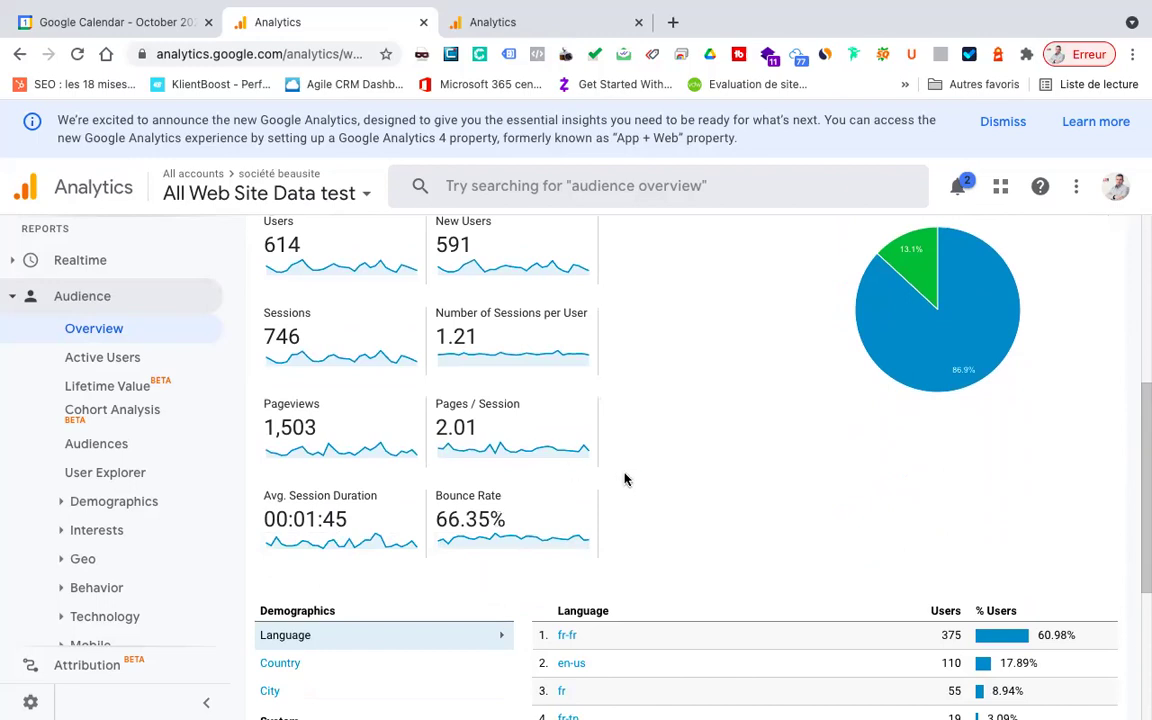
scroll(624, 479, "up", 1)
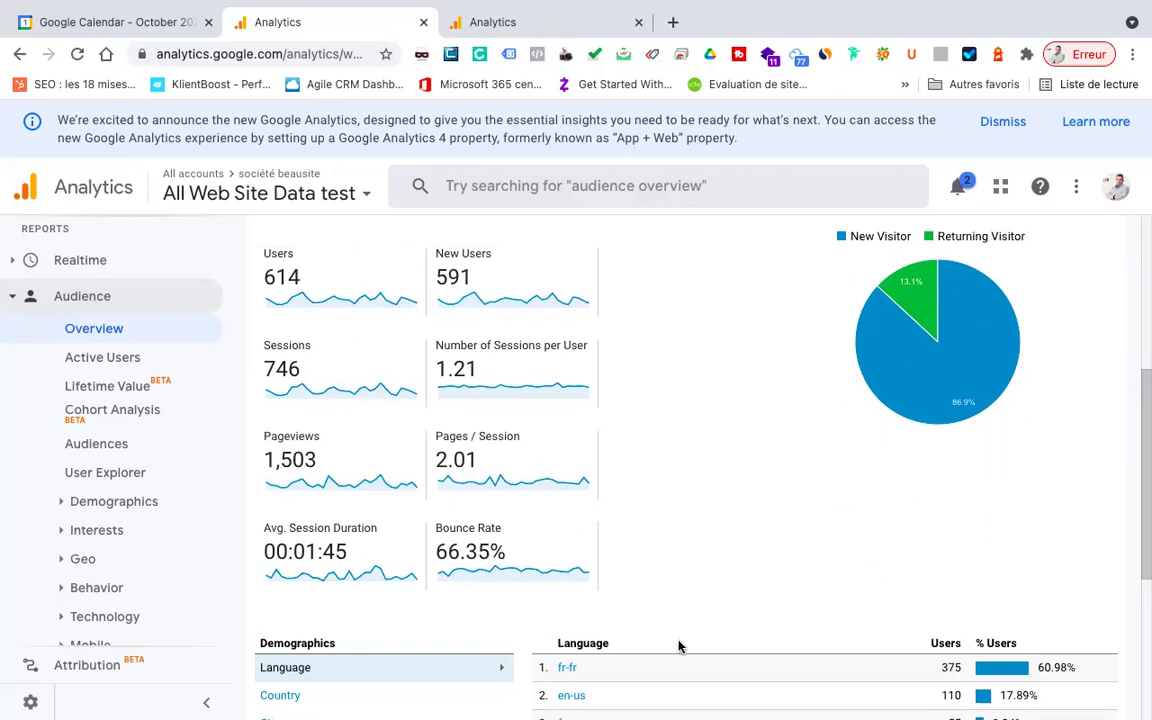
Review the Demographics tables at the end of the Audience Overview by language, country and city.
scroll(681, 645, "down", 3)
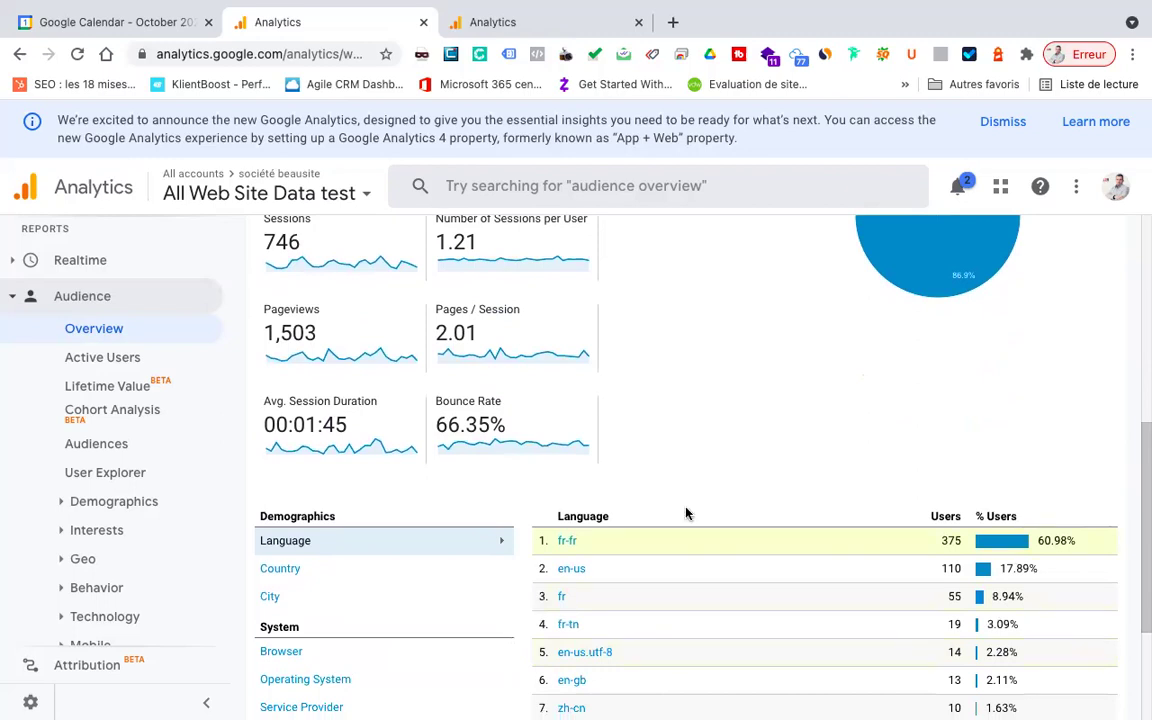
scroll(680, 472, "down", 3)
scroll(681, 474, "down", 1)
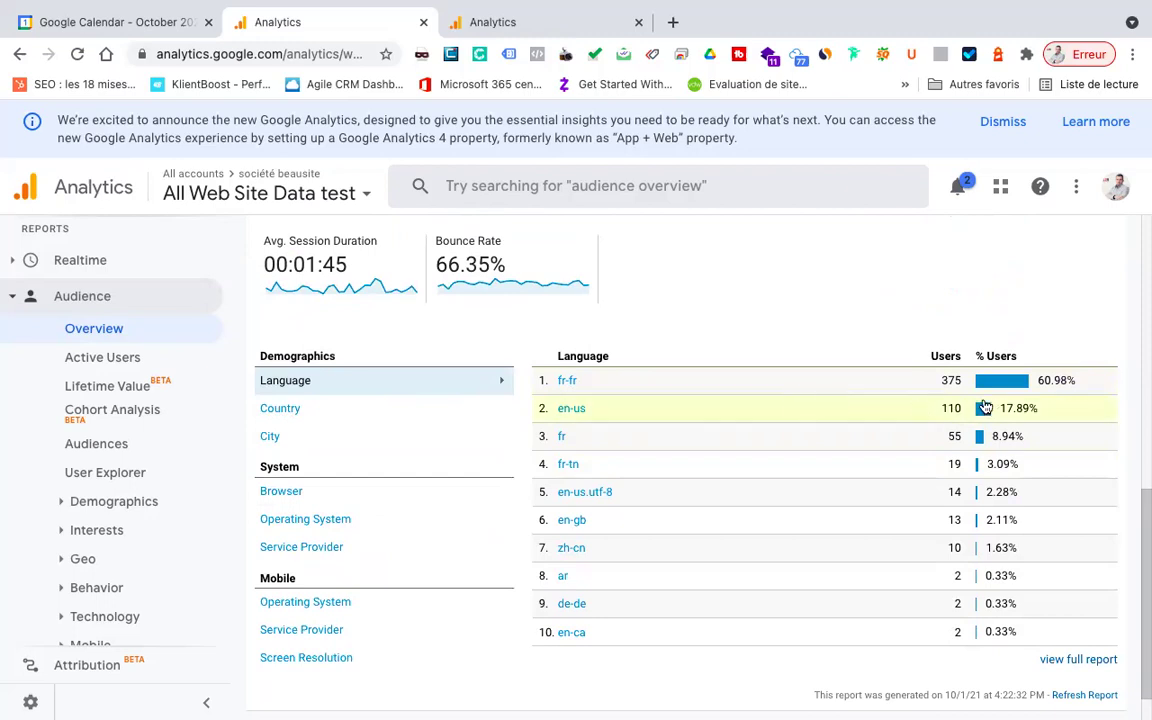
left_click(285, 412)
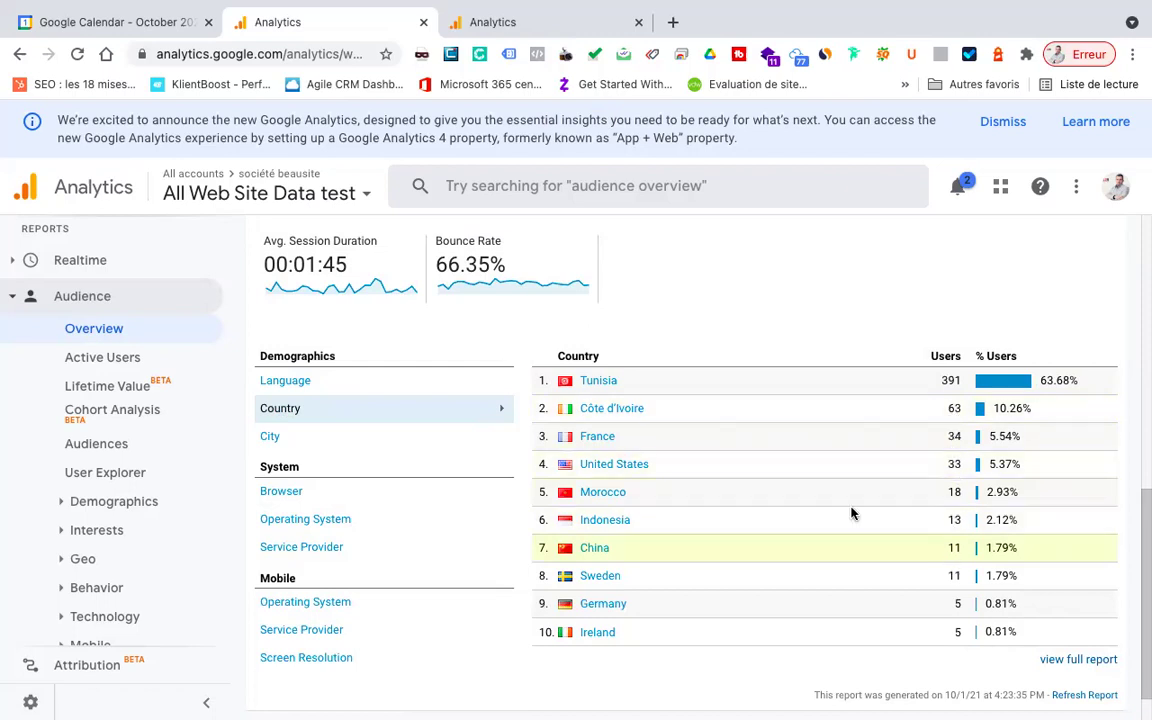
left_click(278, 436)
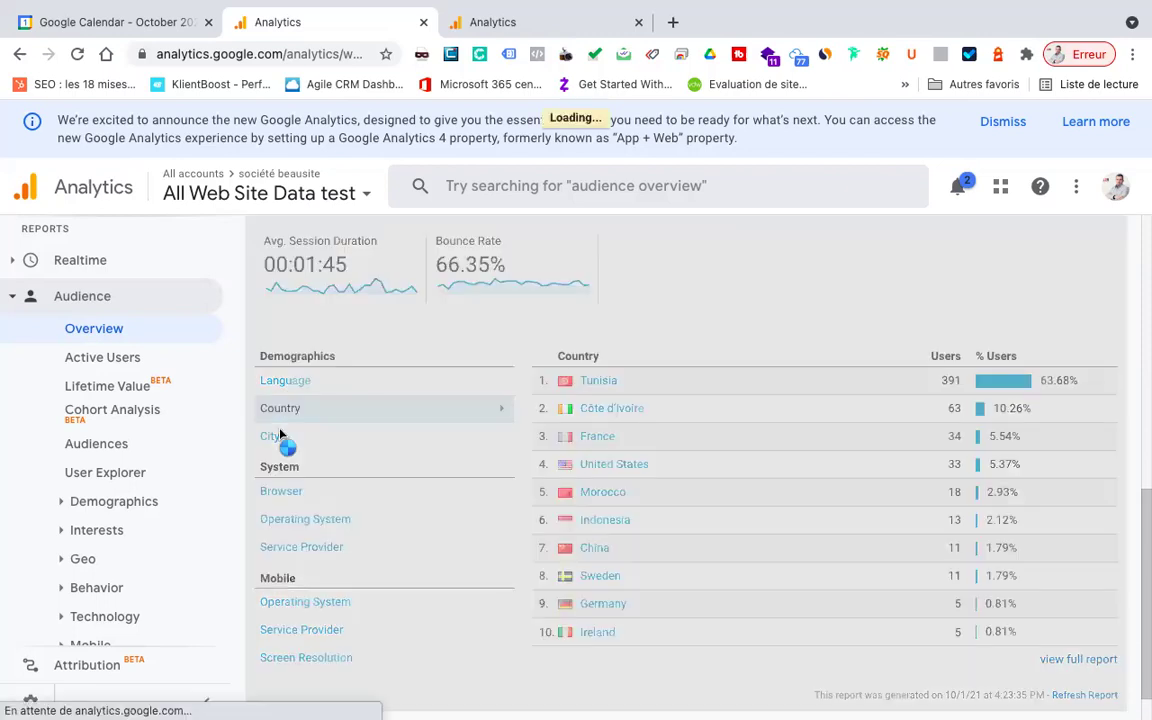